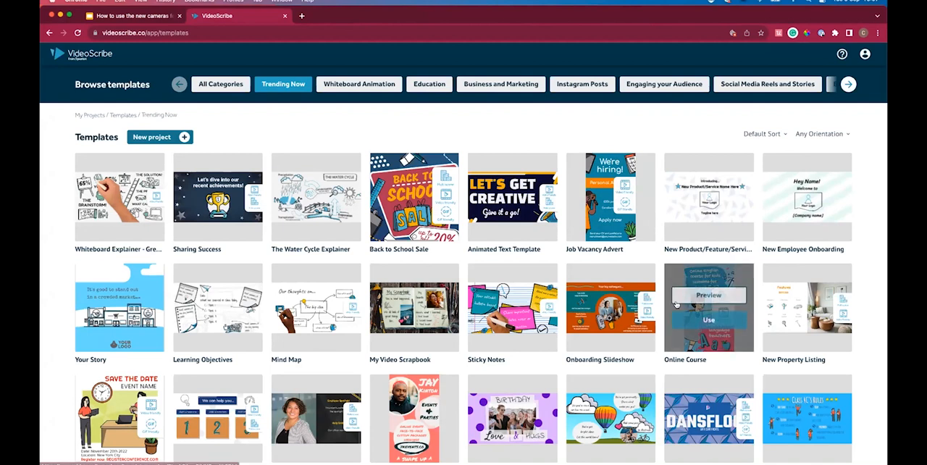
Start a project from the New Product/Feature/Service launch template.
{"action": "mouse_move", "coordinate": [709, 210]}
{"action": "left_click", "coordinate": [709, 210]}
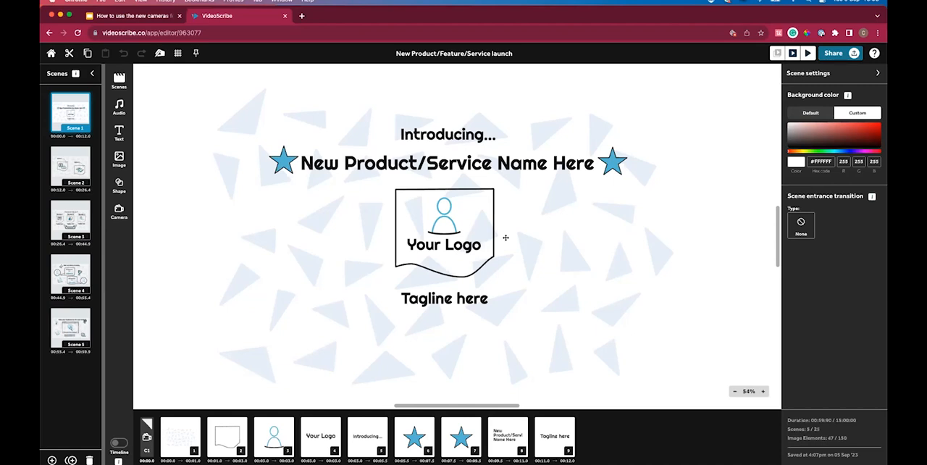
Examine the extent of Scene 1's canvas at 13% zoom, and fit the view back to the scene.
{"action": "left_click", "coordinate": [734, 391]}
{"action": "left_click", "coordinate": [735, 391]}
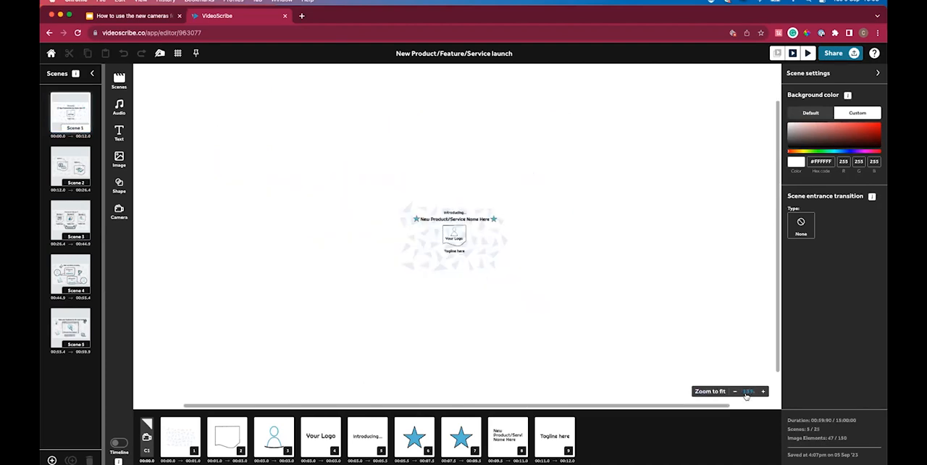
{"action": "scroll", "coordinate": [560, 308], "scroll_direction": "down", "scroll_amount": 3}
{"action": "scroll", "coordinate": [560, 307], "scroll_direction": "up", "scroll_amount": 3}
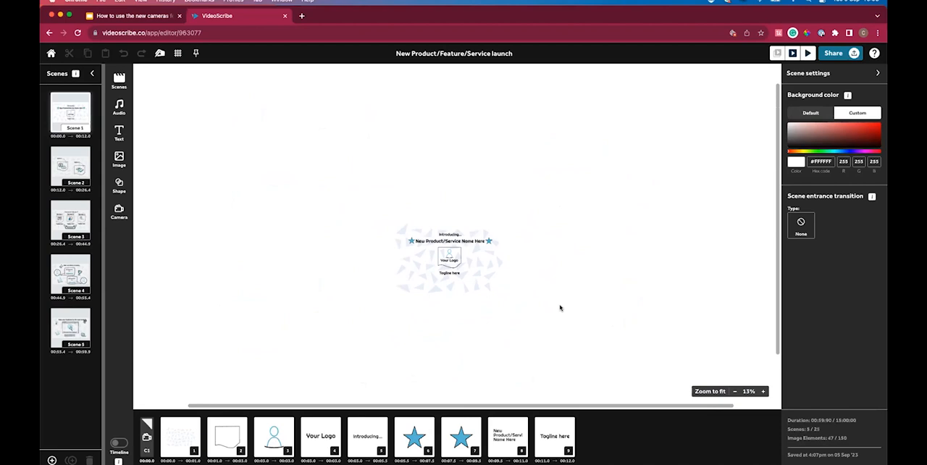
{"action": "scroll", "coordinate": [559, 307], "scroll_direction": "down", "scroll_amount": 3}
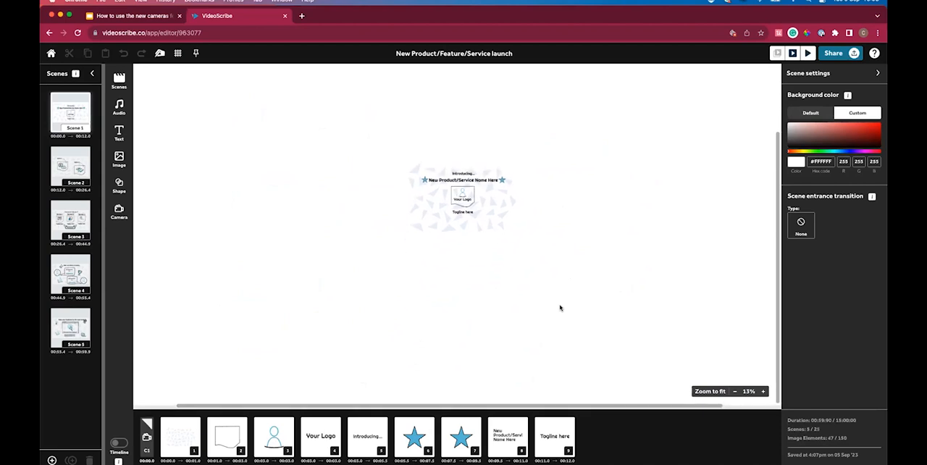
{"action": "scroll", "coordinate": [560, 308], "scroll_direction": "up", "scroll_amount": 2}
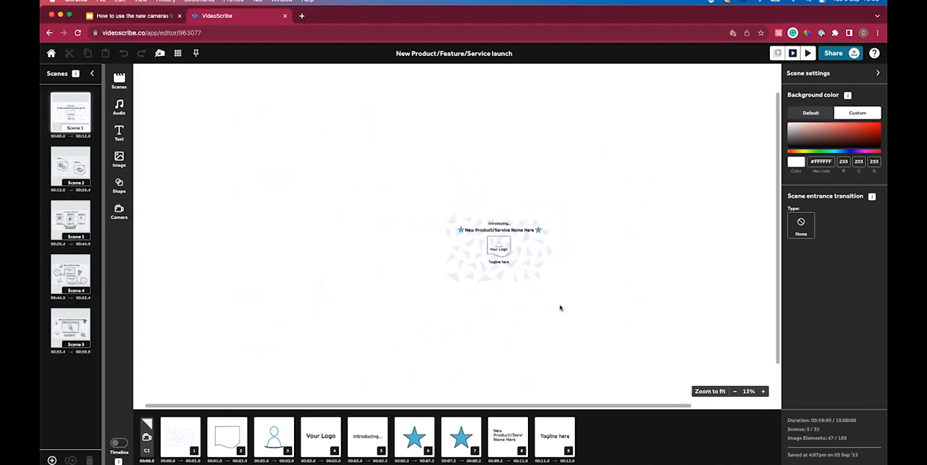
{"action": "scroll", "coordinate": [560, 308], "scroll_direction": "down", "scroll_amount": 2}
{"action": "scroll", "coordinate": [560, 308], "scroll_direction": "right", "scroll_amount": 3}
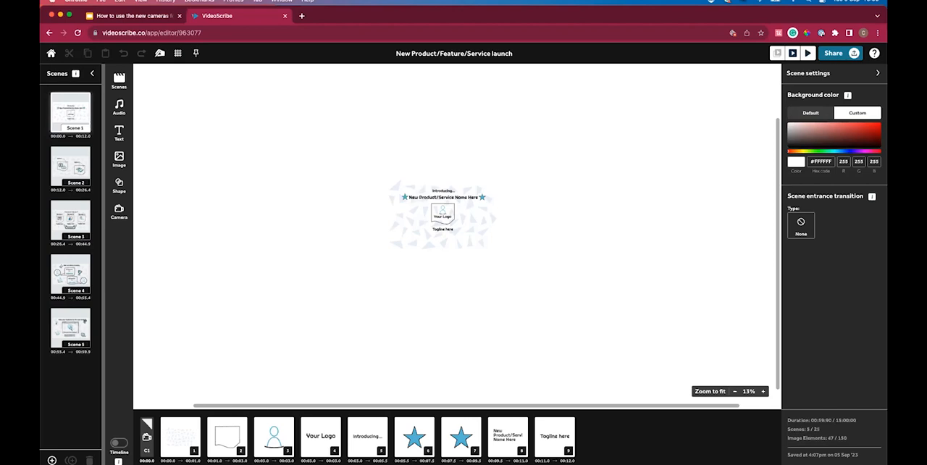
{"action": "left_click", "coordinate": [714, 391]}
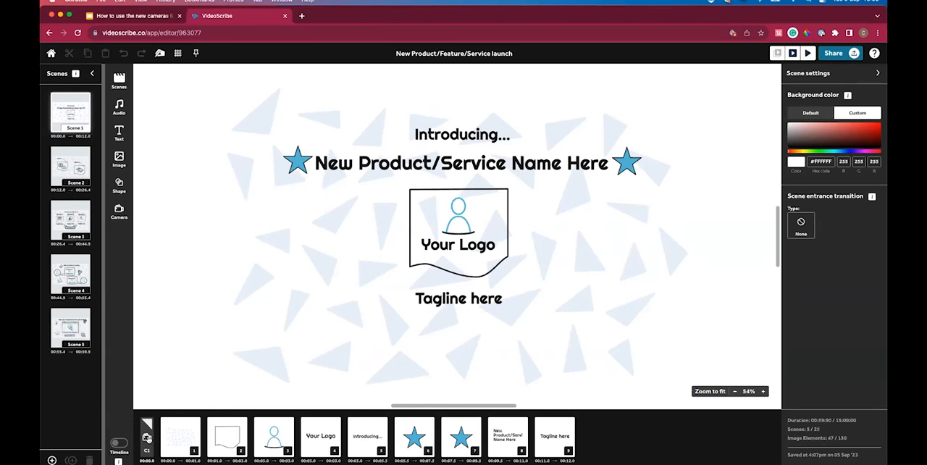
Preview the current scene with its starting camera, and shrink that camera slightly to about 1915 × 1077 px.
{"action": "left_click", "coordinate": [147, 437]}
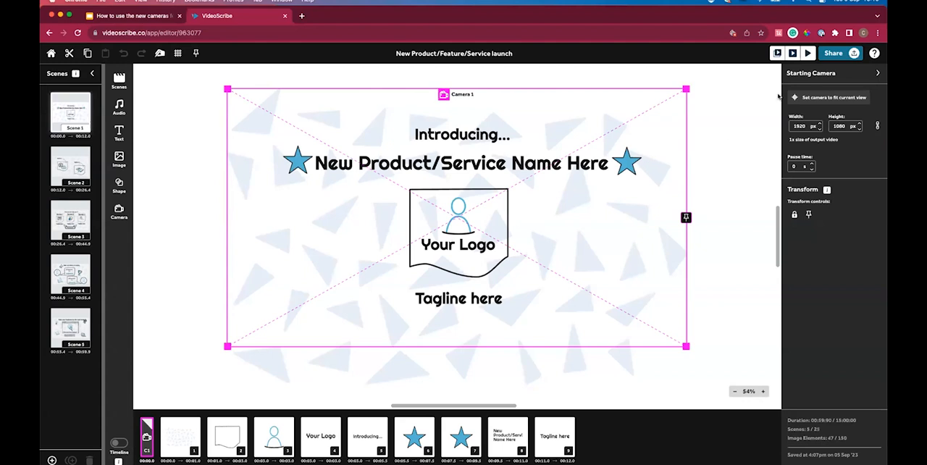
{"action": "left_click", "coordinate": [793, 53]}
{"action": "mouse_move", "coordinate": [494, 239]}
{"action": "left_mouse_down"}
{"action": "mouse_move", "coordinate": [531, 189]}
{"action": "mouse_move", "coordinate": [499, 244]}
{"action": "left_mouse_up"}
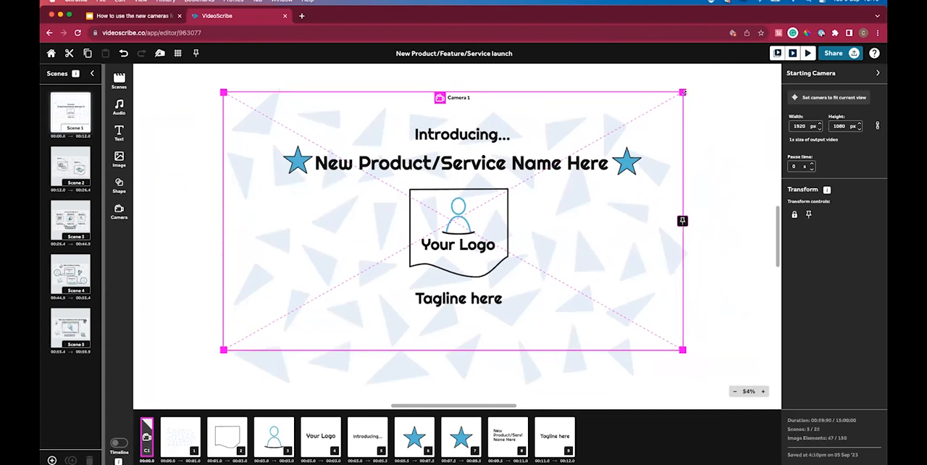
{"action": "mouse_move", "coordinate": [681, 93]}
{"action": "left_mouse_down"}
{"action": "mouse_move", "coordinate": [397, 259]}
{"action": "mouse_move", "coordinate": [548, 198]}
{"action": "mouse_move", "coordinate": [529, 180]}
{"action": "mouse_move", "coordinate": [626, 147]}
{"action": "mouse_move", "coordinate": [430, 233]}
{"action": "mouse_move", "coordinate": [680, 92]}
{"action": "left_mouse_up"}
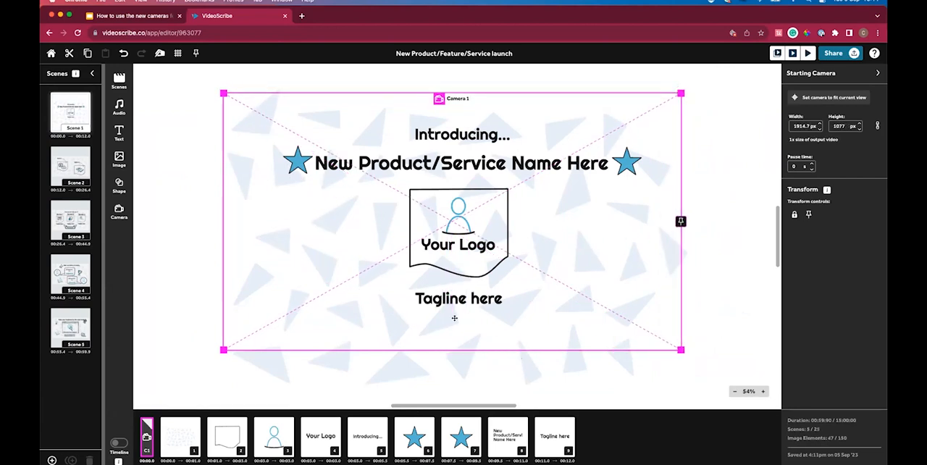
Move the starting camera frame around the canvas, out beyond the right side of the design and back over it.
{"action": "left_click_drag", "start_coordinate": [473, 218], "coordinate": [481, 223]}
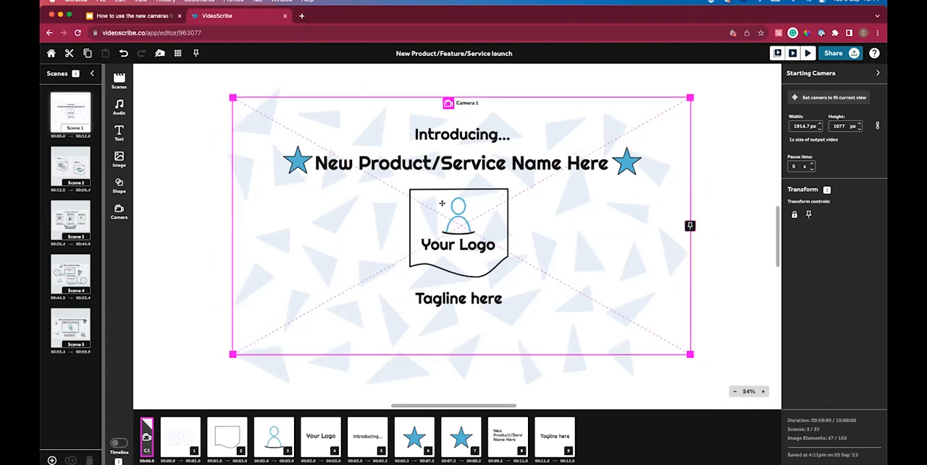
{"action": "left_click_drag", "start_coordinate": [451, 263], "coordinate": [457, 289]}
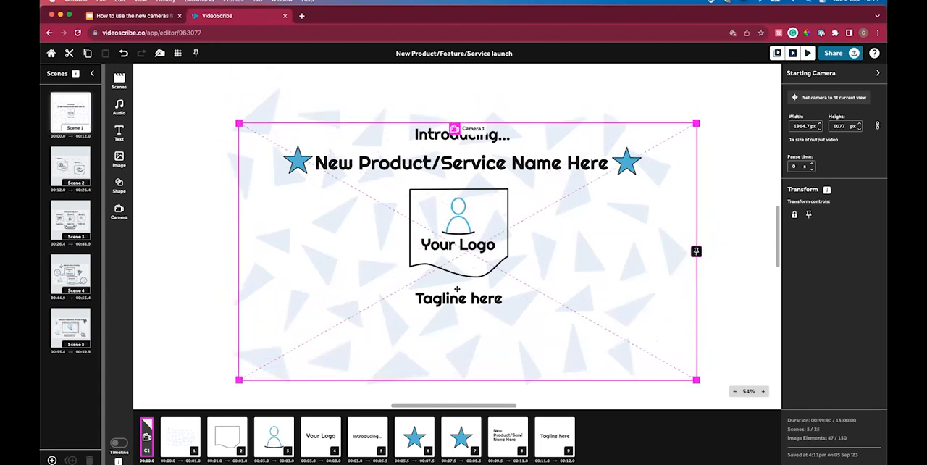
{"action": "left_click_drag", "start_coordinate": [435, 285], "coordinate": [677, 268]}
{"action": "scroll", "coordinate": [677, 268], "scroll_direction": "right", "scroll_amount": 5}
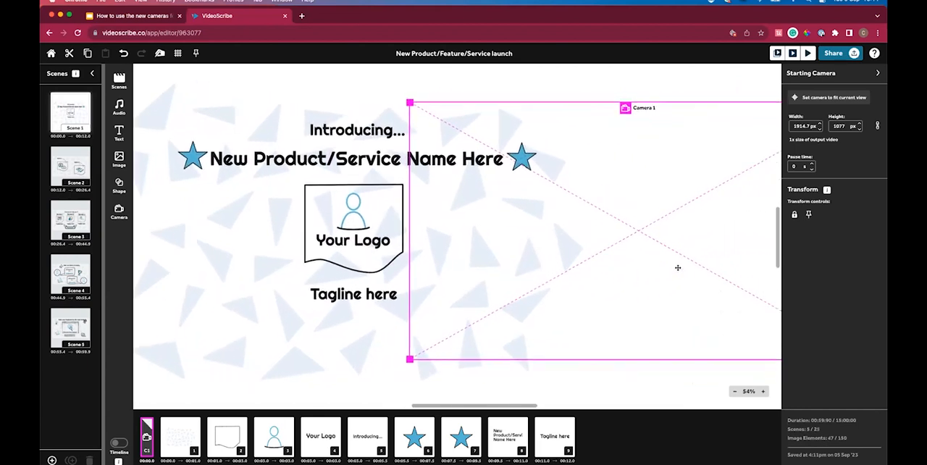
{"action": "scroll", "coordinate": [677, 268], "scroll_direction": "right", "scroll_amount": 2}
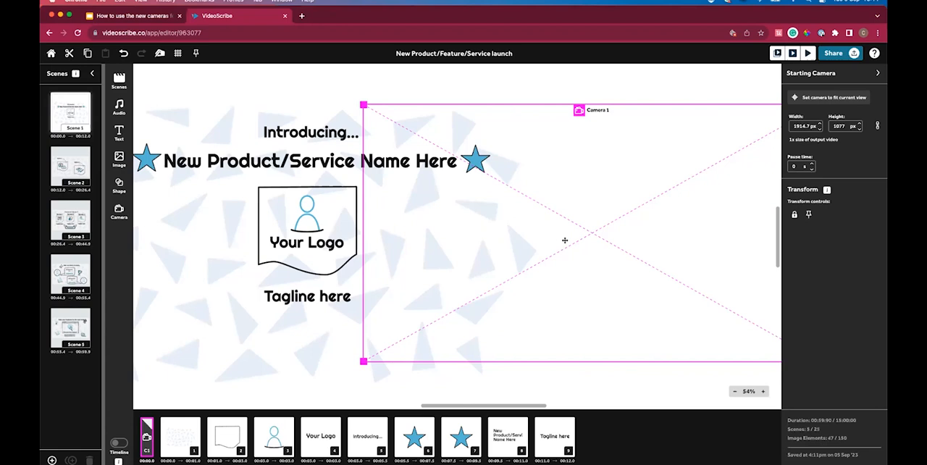
{"action": "left_click_drag", "start_coordinate": [565, 238], "coordinate": [331, 244]}
{"action": "scroll", "coordinate": [334, 243], "scroll_direction": "left", "scroll_amount": 2}
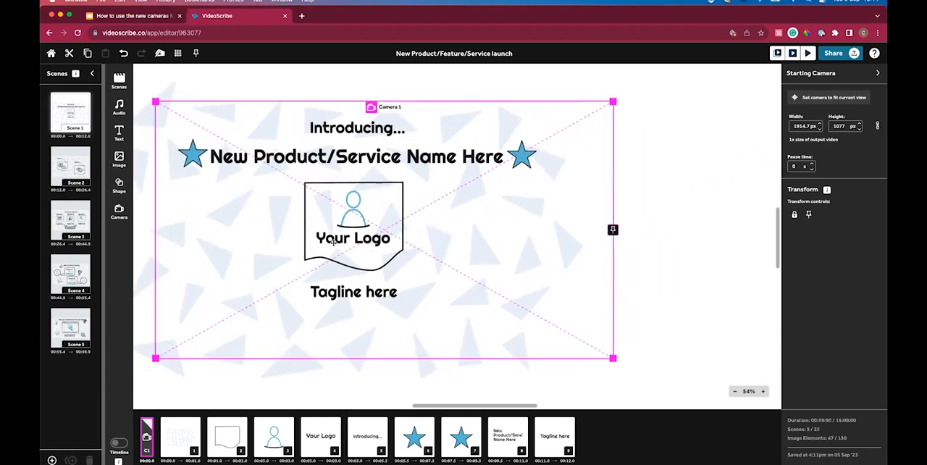
{"action": "left_click_drag", "start_coordinate": [440, 242], "coordinate": [406, 223]}
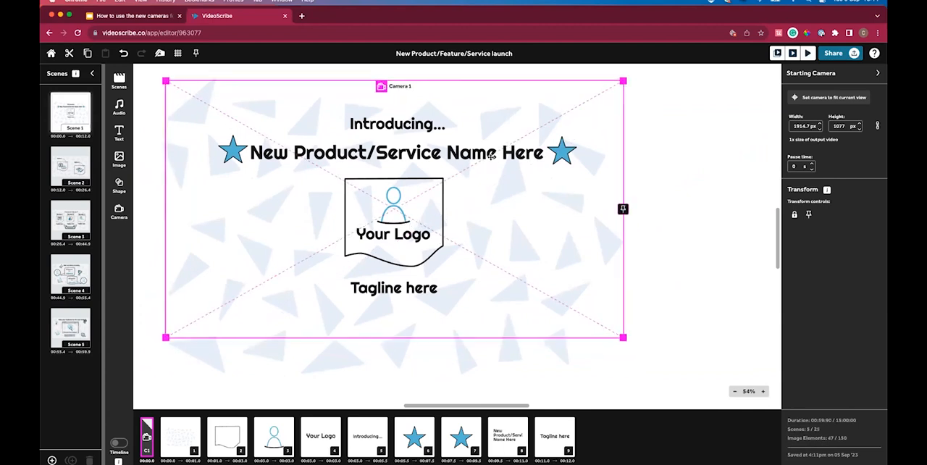
Shrink the starting camera to about 799 × 449 px around the logo, and preview the current scene.
{"action": "left_click_drag", "start_coordinate": [619, 78], "coordinate": [355, 243]}
{"action": "left_click_drag", "start_coordinate": [276, 295], "coordinate": [412, 229]}
{"action": "left_click_drag", "start_coordinate": [483, 272], "coordinate": [490, 276]}
{"action": "left_click_drag", "start_coordinate": [451, 234], "coordinate": [451, 233]}
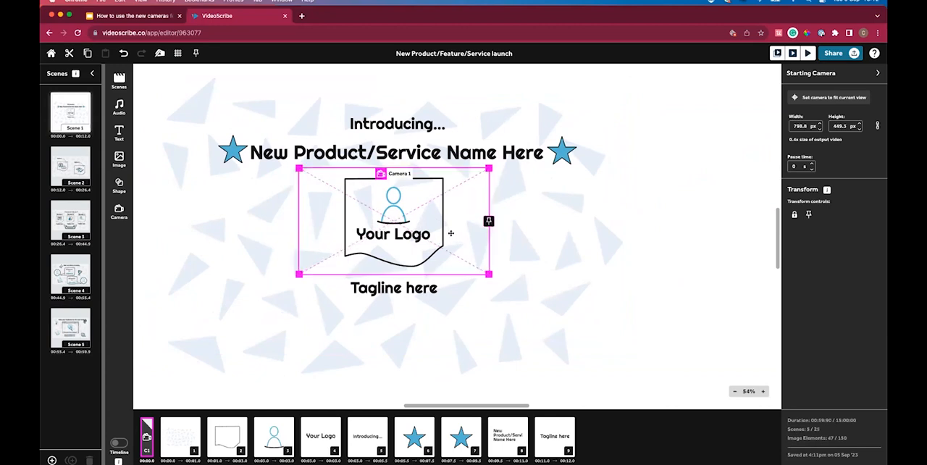
{"action": "left_click", "coordinate": [794, 53]}
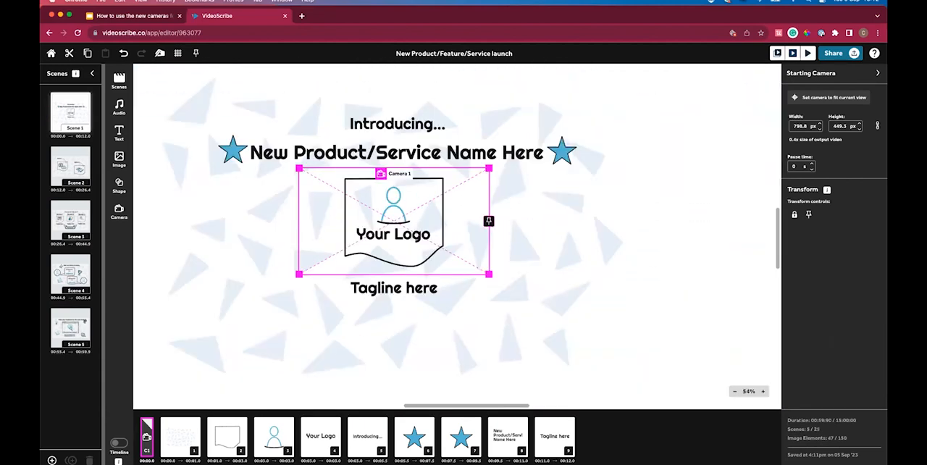
Enlarge the starting camera to about 933 × 525 px and centre it on the logo.
{"action": "scroll", "coordinate": [430, 325], "scroll_direction": "left", "scroll_amount": 3}
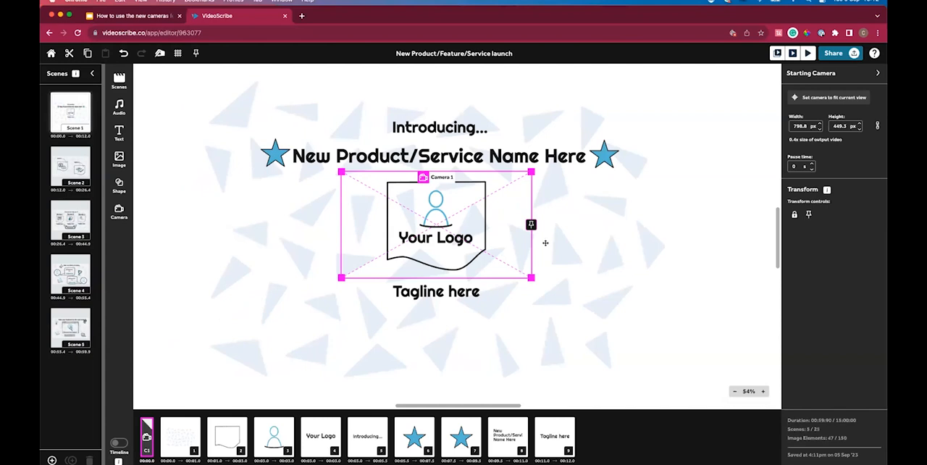
{"action": "left_click_drag", "start_coordinate": [531, 170], "coordinate": [571, 159]}
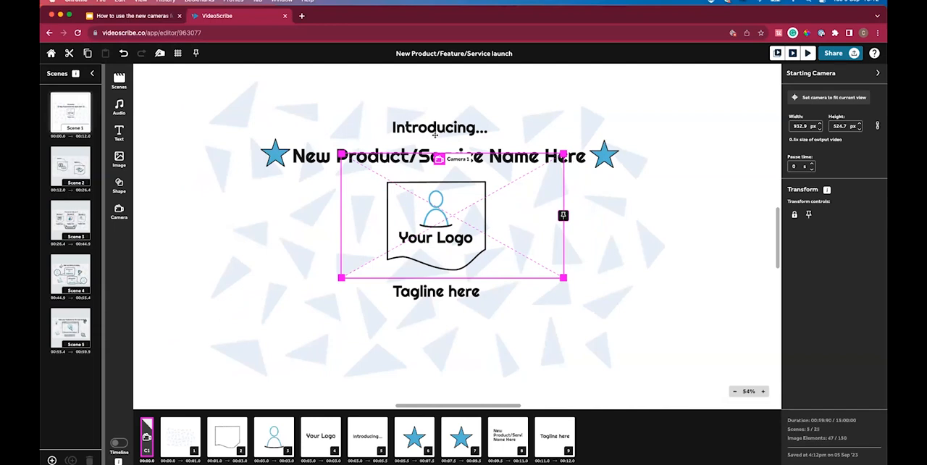
{"action": "left_click_drag", "start_coordinate": [454, 223], "coordinate": [440, 224]}
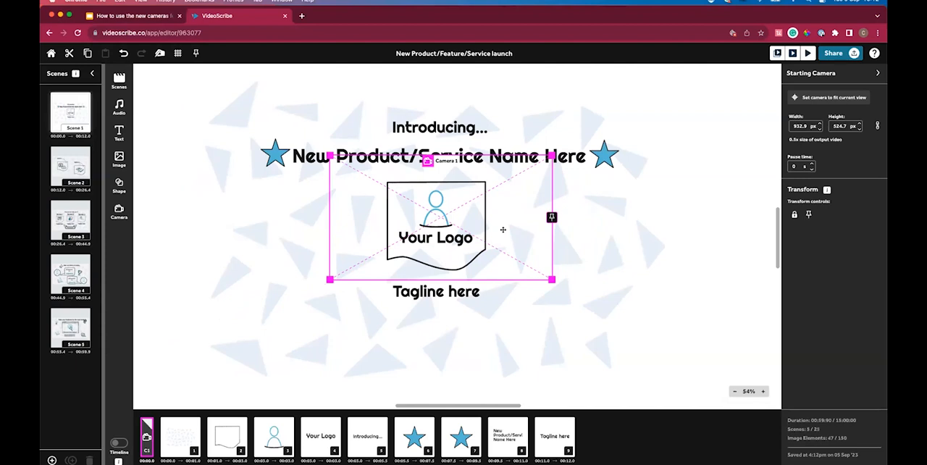
{"action": "left_click_drag", "start_coordinate": [455, 212], "coordinate": [450, 216]}
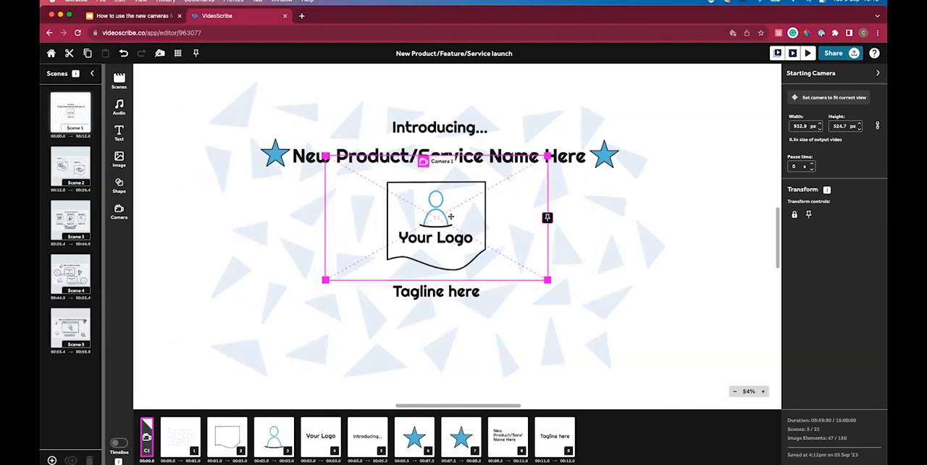
Examine the starting camera on the canvas at 13% zoom, and fit the view back to the scene.
{"action": "left_click", "coordinate": [734, 391]}
{"action": "left_click", "coordinate": [734, 391]}
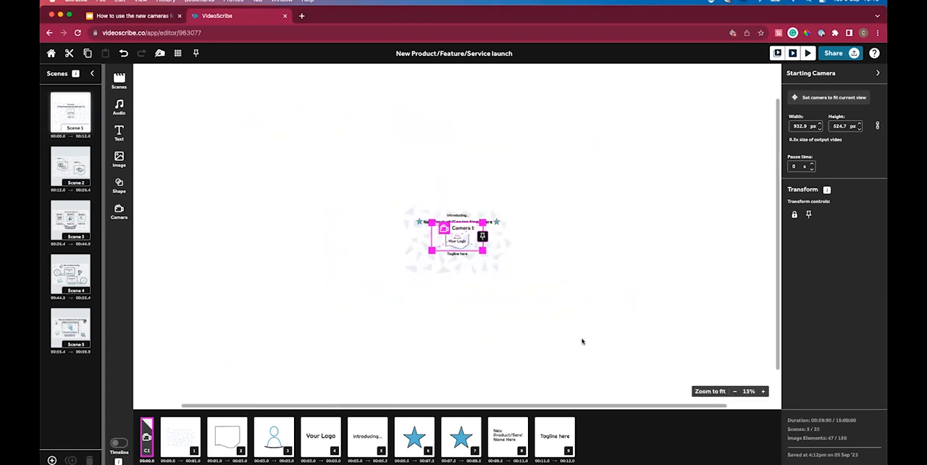
{"action": "scroll", "coordinate": [582, 341], "scroll_direction": "up", "scroll_amount": 2}
{"action": "scroll", "coordinate": [582, 341], "scroll_direction": "right", "scroll_amount": 1}
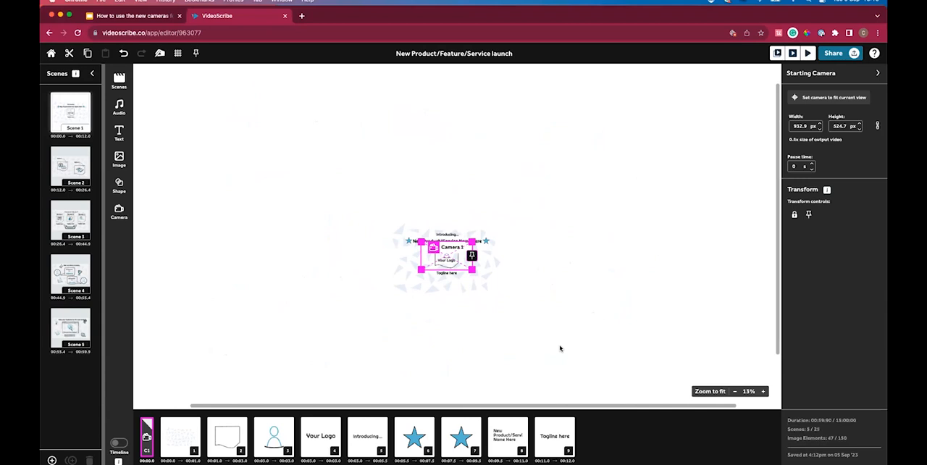
{"action": "left_click", "coordinate": [566, 347]}
{"action": "left_click", "coordinate": [147, 437]}
{"action": "left_click", "coordinate": [710, 391]}
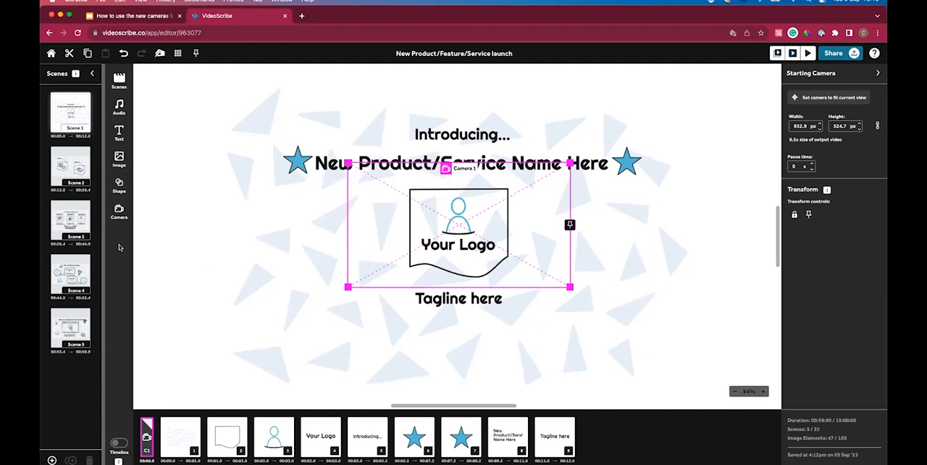
Add a camera between the second star and the product name text in the element order, and another directly after it.
{"action": "left_click", "coordinate": [201, 278]}
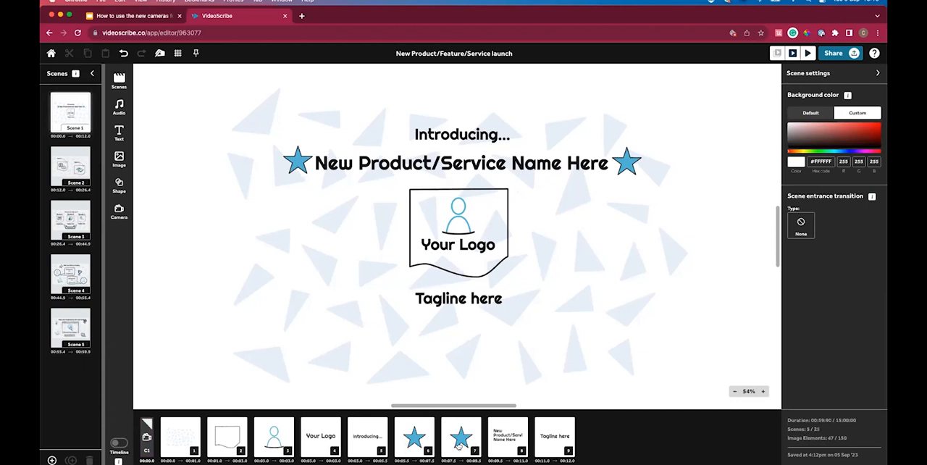
{"action": "left_click", "coordinate": [119, 211]}
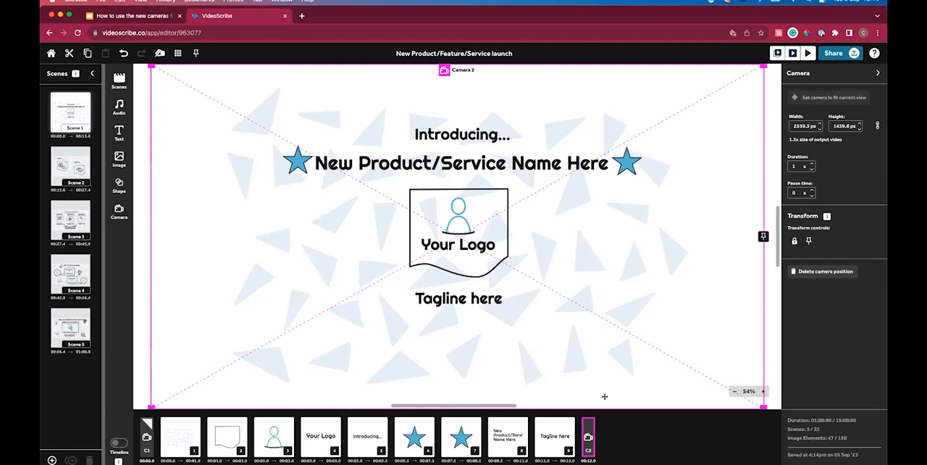
{"action": "mouse_move", "coordinate": [588, 428]}
{"action": "left_mouse_down"}
{"action": "mouse_move", "coordinate": [474, 427]}
{"action": "mouse_move", "coordinate": [496, 433]}
{"action": "left_mouse_up"}
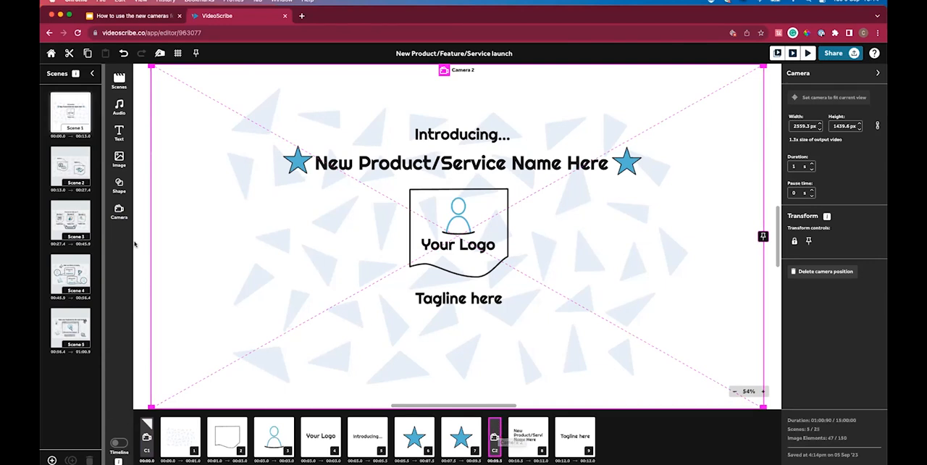
{"action": "left_click", "coordinate": [118, 210]}
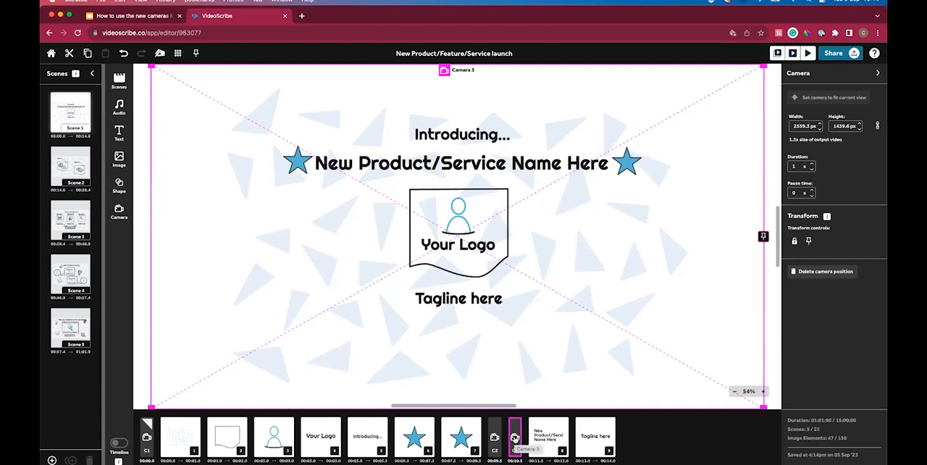
Add another camera at the first star and place it between the "Introducing..." text and that star in the element order.
{"action": "left_click", "coordinate": [415, 439]}
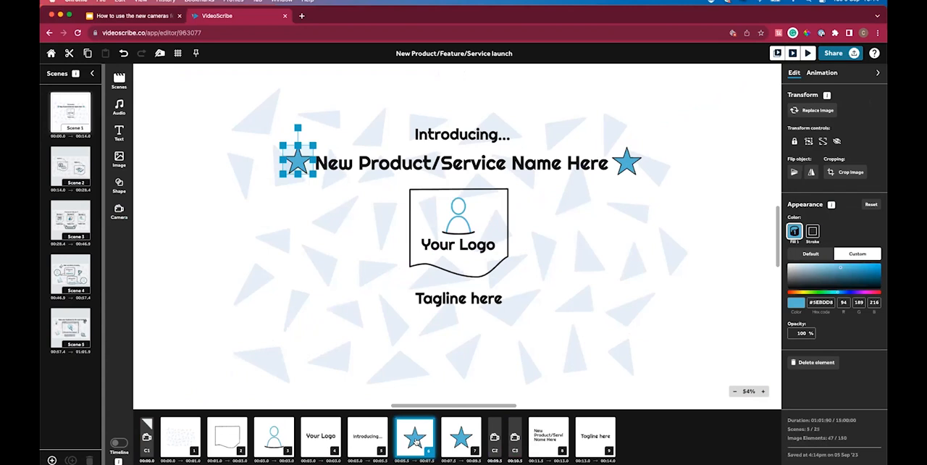
{"action": "left_click", "coordinate": [119, 210]}
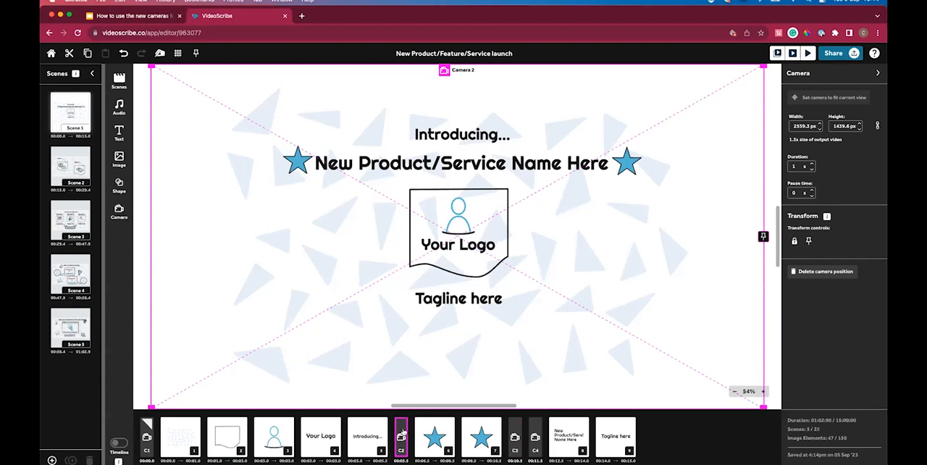
{"action": "left_click_drag", "start_coordinate": [400, 434], "coordinate": [417, 440]}
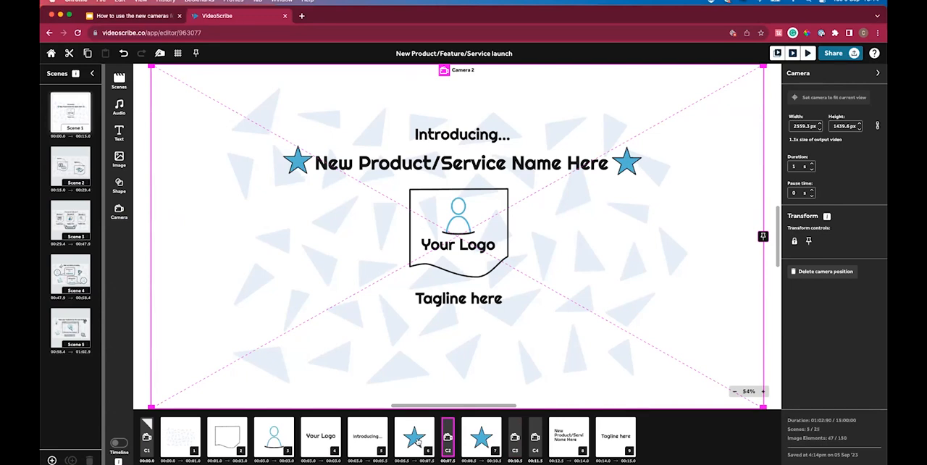
{"action": "left_click_drag", "start_coordinate": [444, 429], "coordinate": [409, 428]}
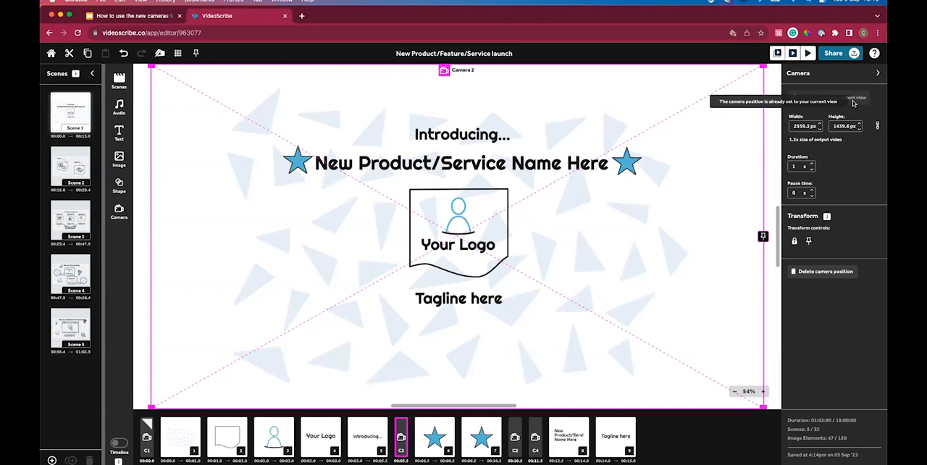
Shrink Camera 2 to about 1505 × 846 px, and set it to fit the current view.
{"action": "left_click_drag", "start_coordinate": [764, 65], "coordinate": [539, 234]}
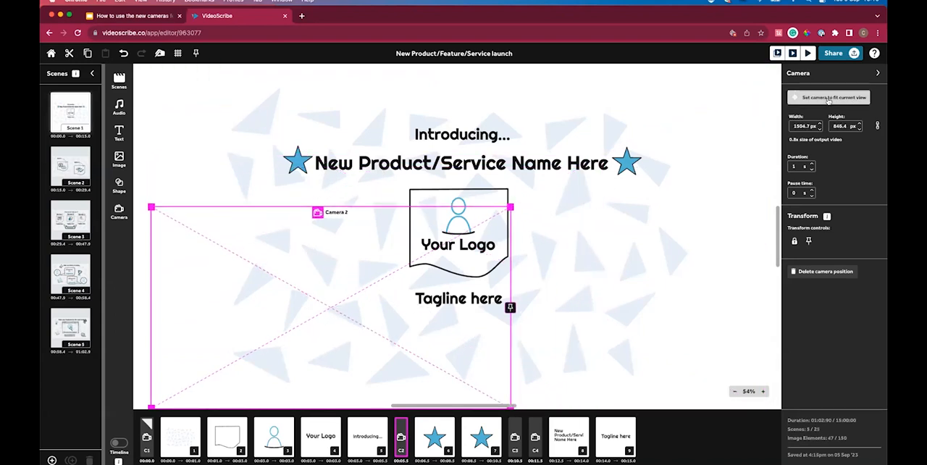
{"action": "left_click", "coordinate": [828, 100]}
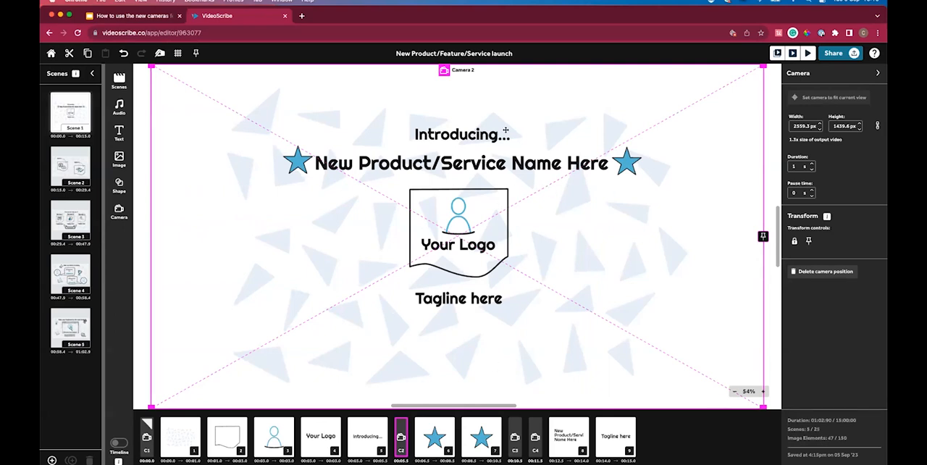
Set Camera 2 to fit the view zoomed out to about 23%, and again at 57% zoom.
{"action": "scroll", "coordinate": [551, 125], "scroll_direction": "down", "scroll_amount": 5}
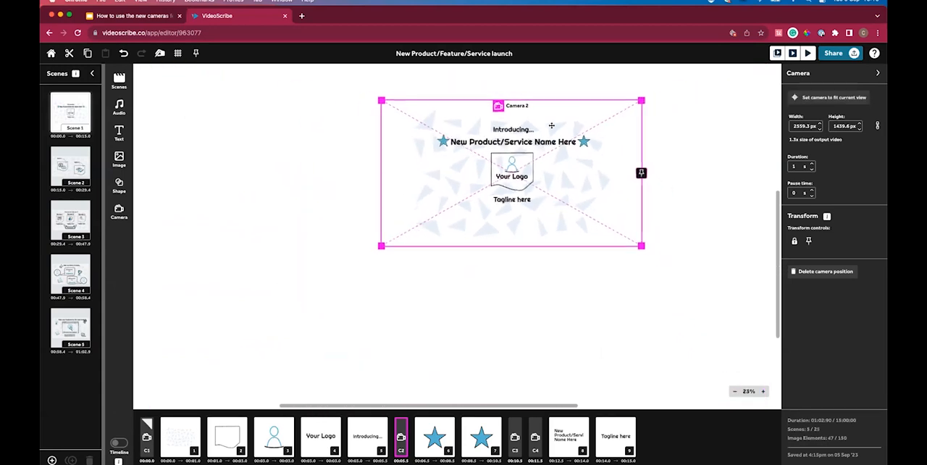
{"action": "left_click", "coordinate": [834, 98]}
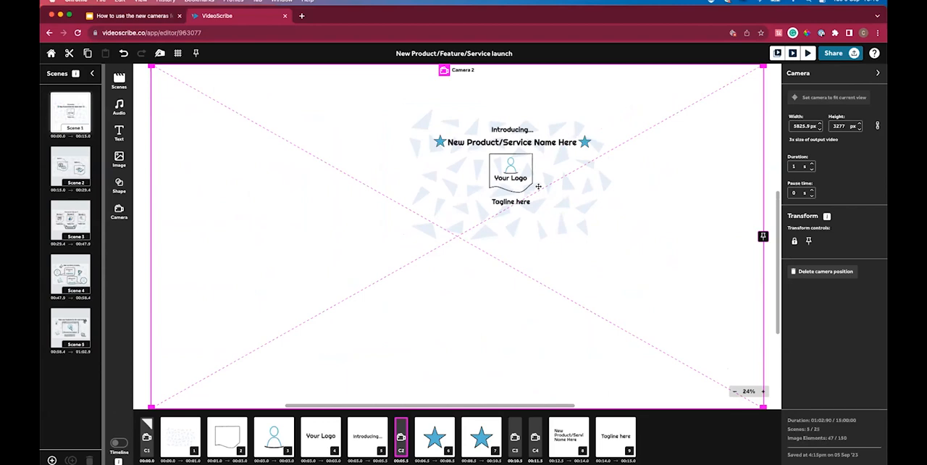
{"action": "scroll", "coordinate": [538, 186], "scroll_direction": "up", "scroll_amount": 5}
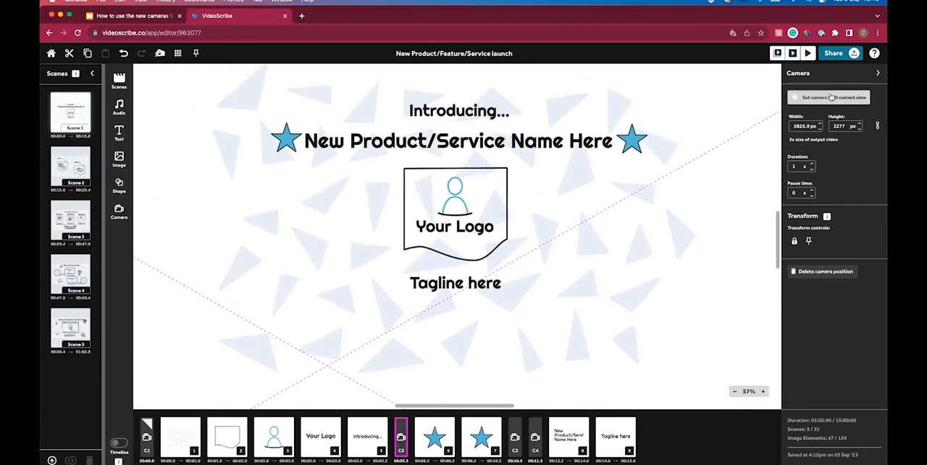
{"action": "left_click", "coordinate": [831, 97]}
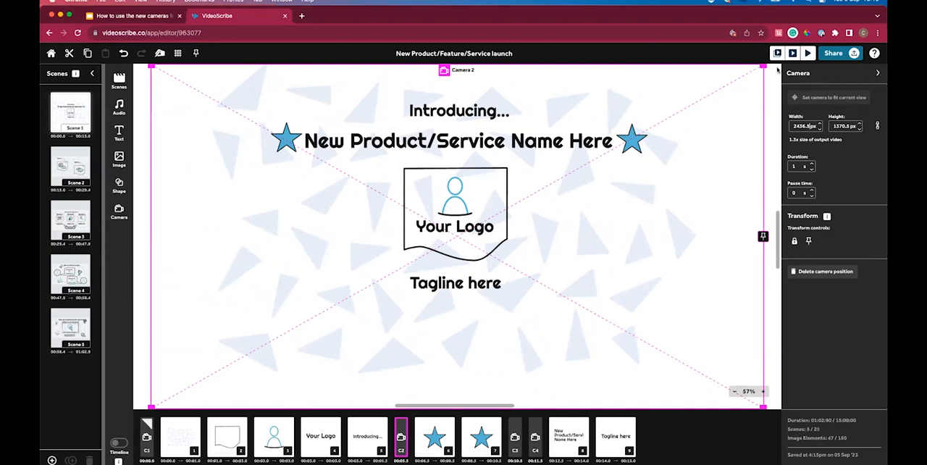
Resize Camera 2 on the canvas to about 1203 × 676 px, and enlarge it again to about 1655 × 931 px.
{"action": "left_click_drag", "start_coordinate": [753, 71], "coordinate": [452, 240]}
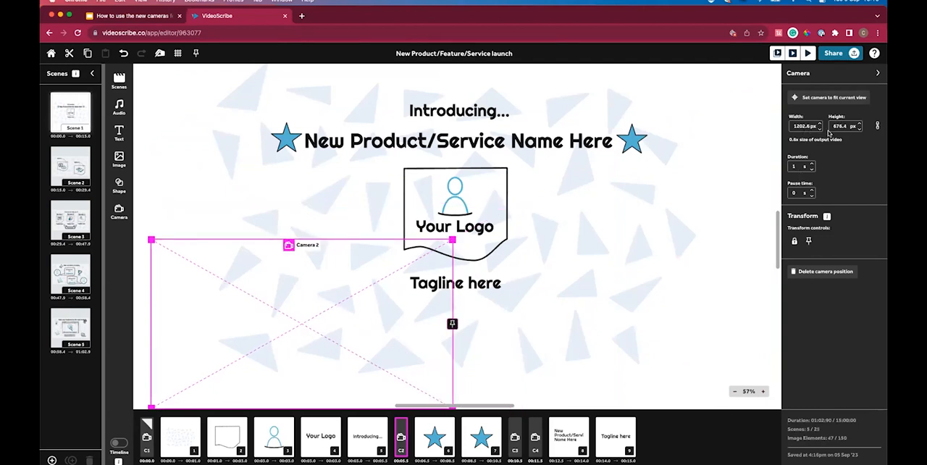
{"action": "left_click_drag", "start_coordinate": [451, 240], "coordinate": [559, 168]}
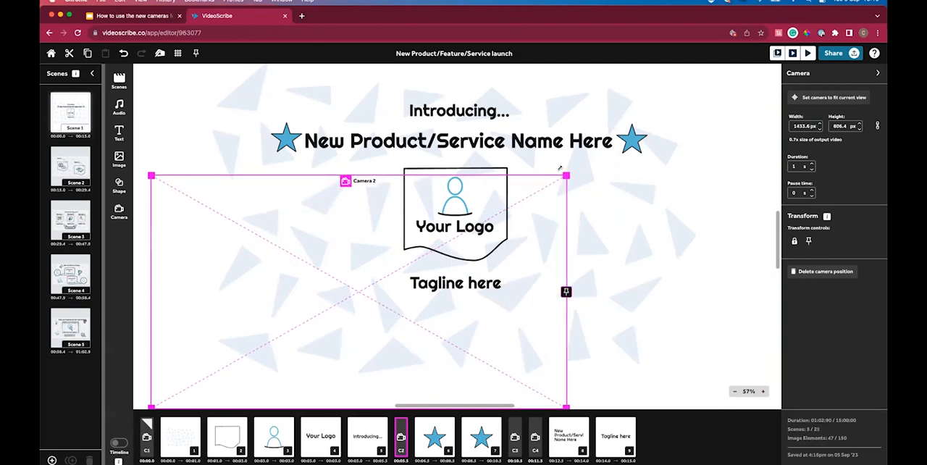
{"action": "left_click", "coordinate": [561, 166]}
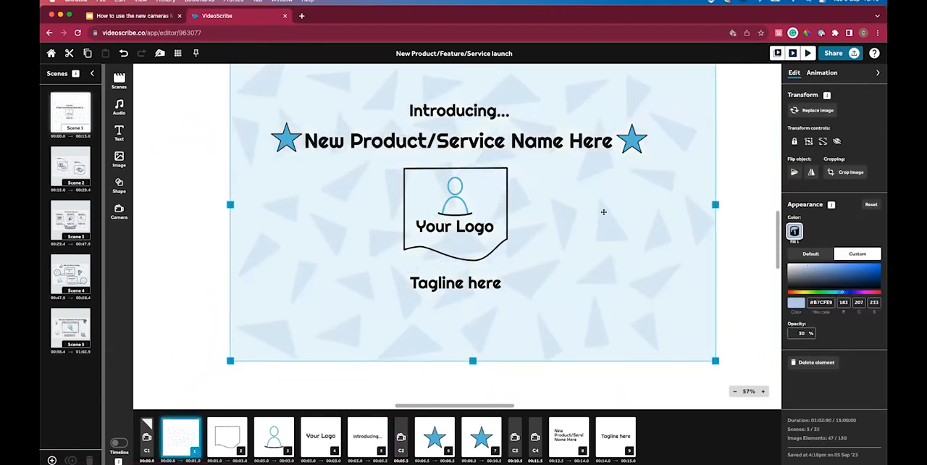
{"action": "key", "text": "super+z"}
{"action": "left_click", "coordinate": [401, 430]}
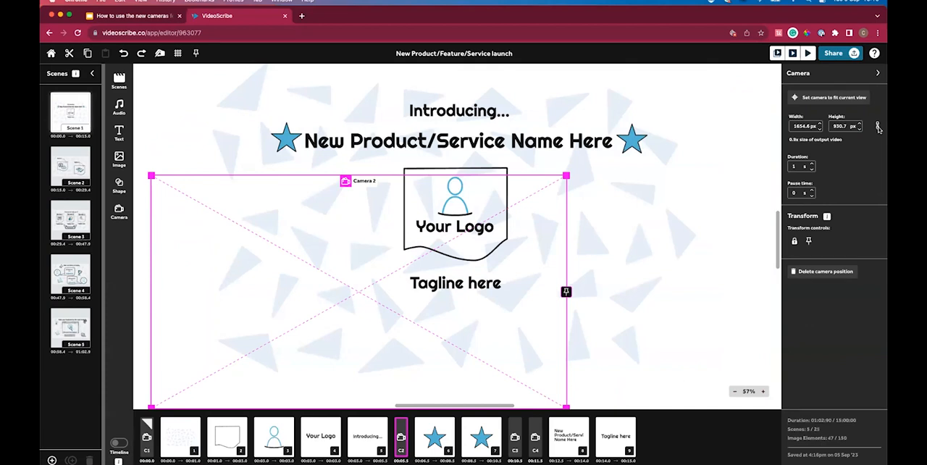
Set Camera 2's width to 1920 px, keeping its proportions.
{"action": "double_click", "coordinate": [798, 125]}
{"action": "type", "text": "1920"}
{"action": "left_click", "coordinate": [846, 148]}
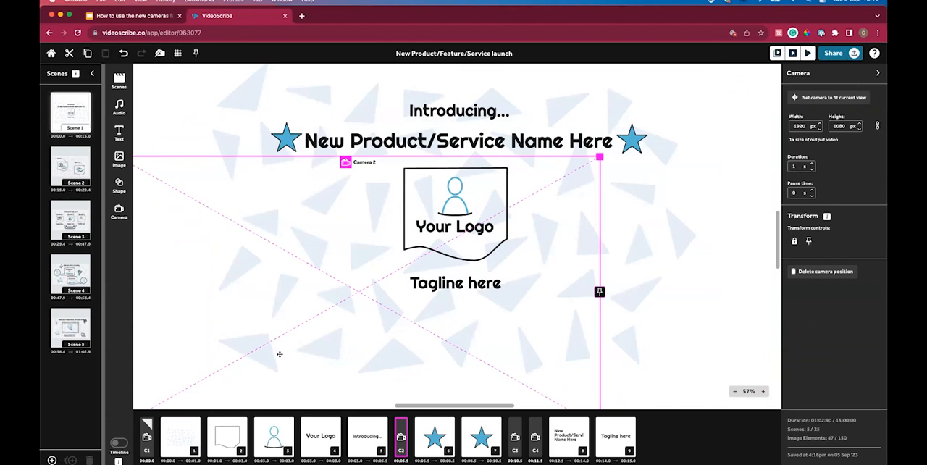
Move Camera 2 so it frames the text, stars and logo centrally, comparing it with the starting camera.
{"action": "left_click", "coordinate": [147, 435]}
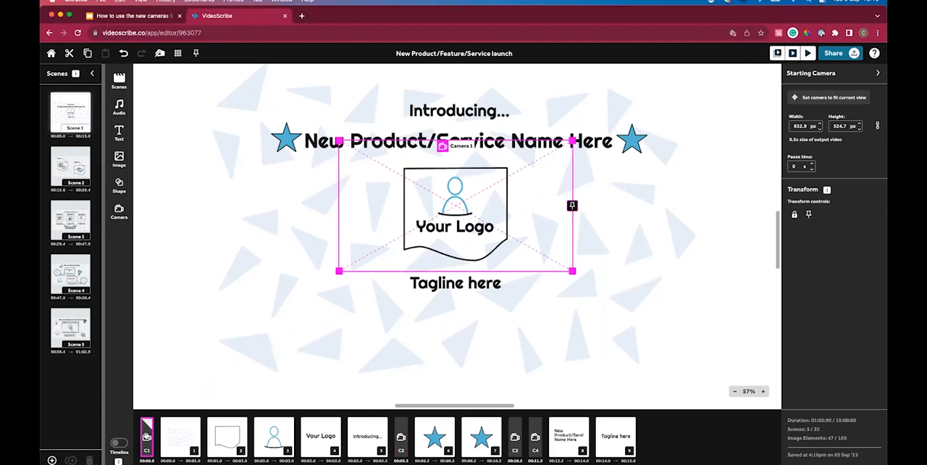
{"action": "left_click", "coordinate": [401, 435]}
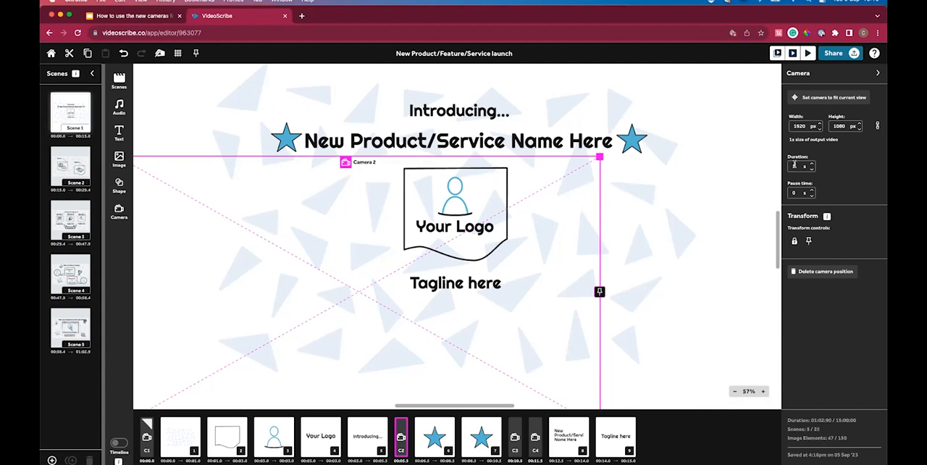
{"action": "left_click", "coordinate": [147, 439]}
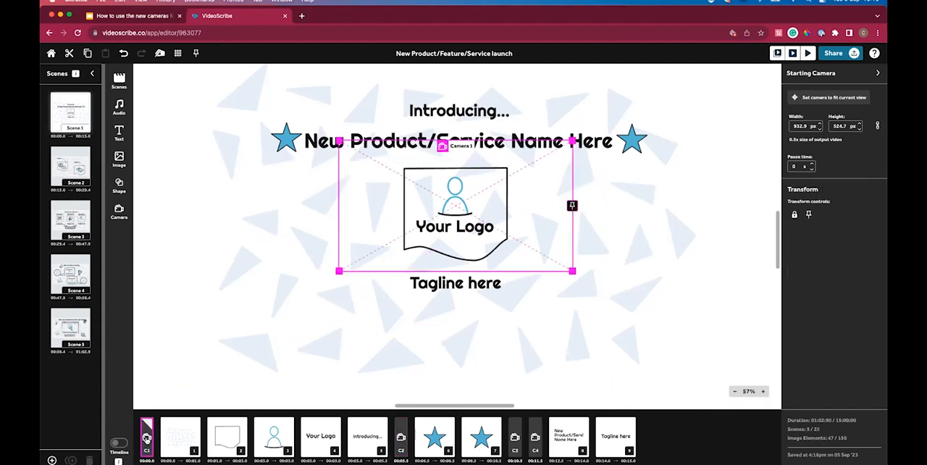
{"action": "left_click", "coordinate": [400, 437]}
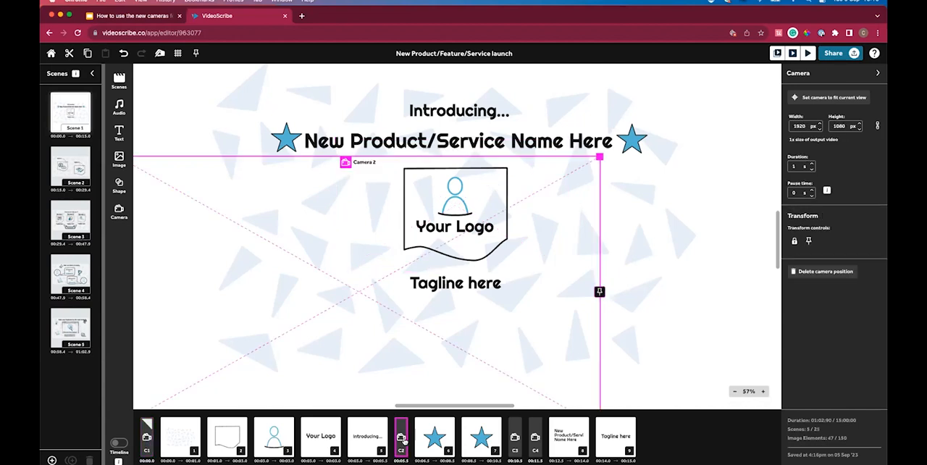
{"action": "left_click_drag", "start_coordinate": [411, 330], "coordinate": [505, 244]}
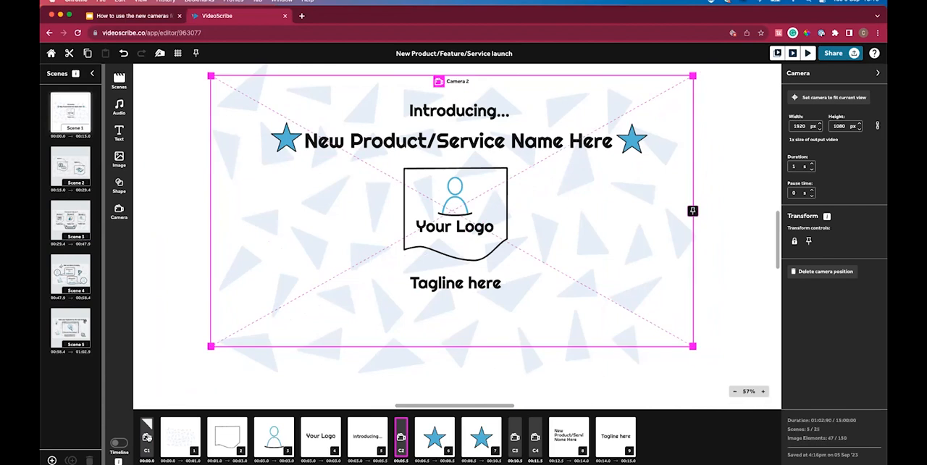
{"action": "left_click", "coordinate": [146, 438]}
{"action": "left_click", "coordinate": [400, 437]}
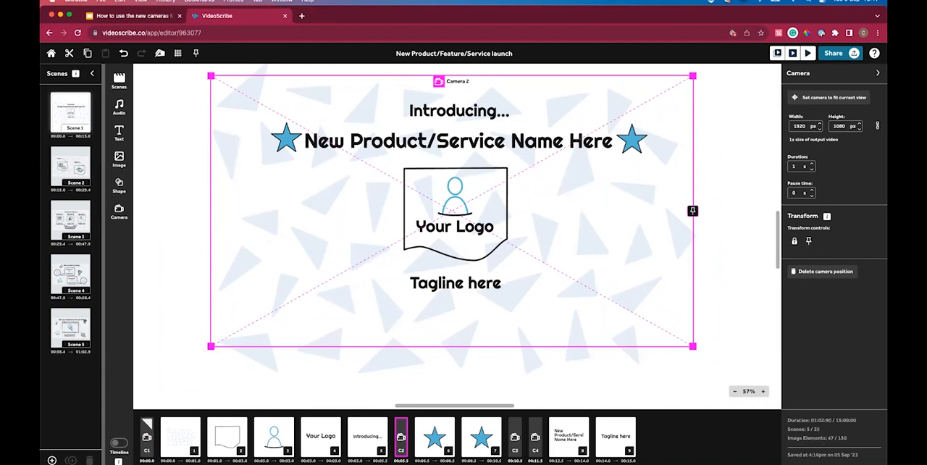
Lock Camera 2's position on the canvas, and unlock it again.
{"action": "left_click", "coordinate": [795, 241]}
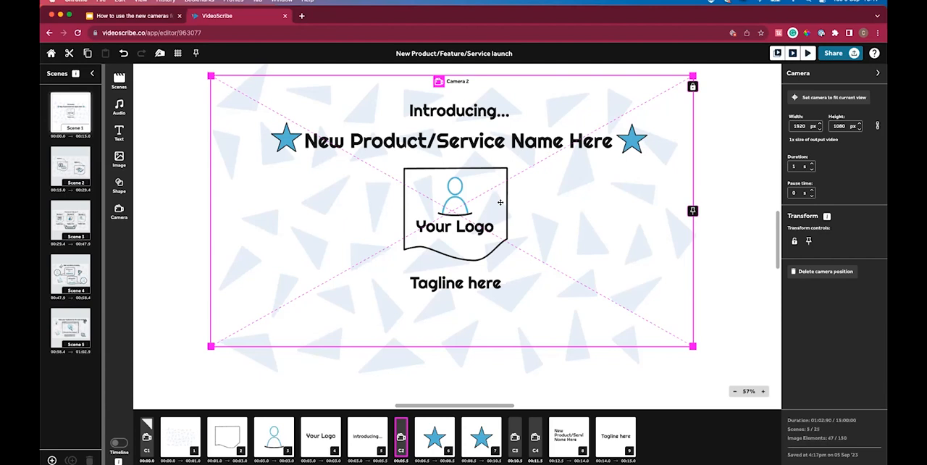
{"action": "left_click", "coordinate": [795, 240]}
{"action": "left_click", "coordinate": [734, 284]}
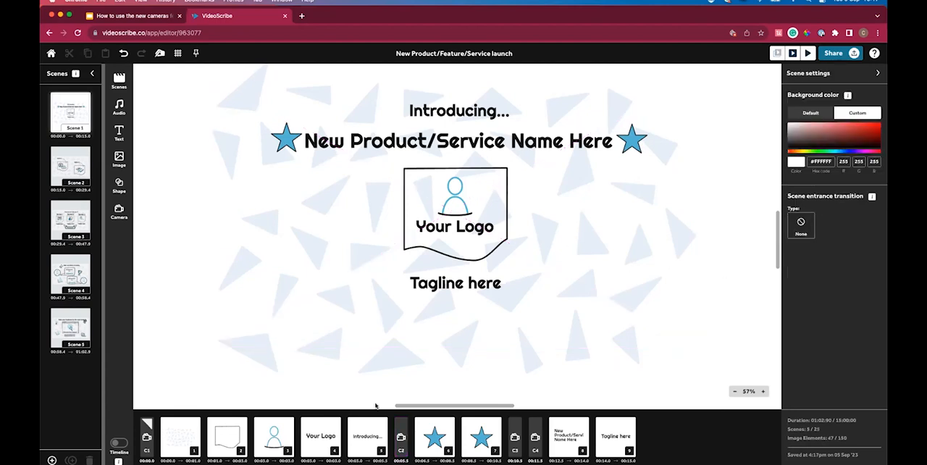
Pin Camera 2 so that its frame stays shown on the canvas when deselected.
{"action": "left_click", "coordinate": [400, 435]}
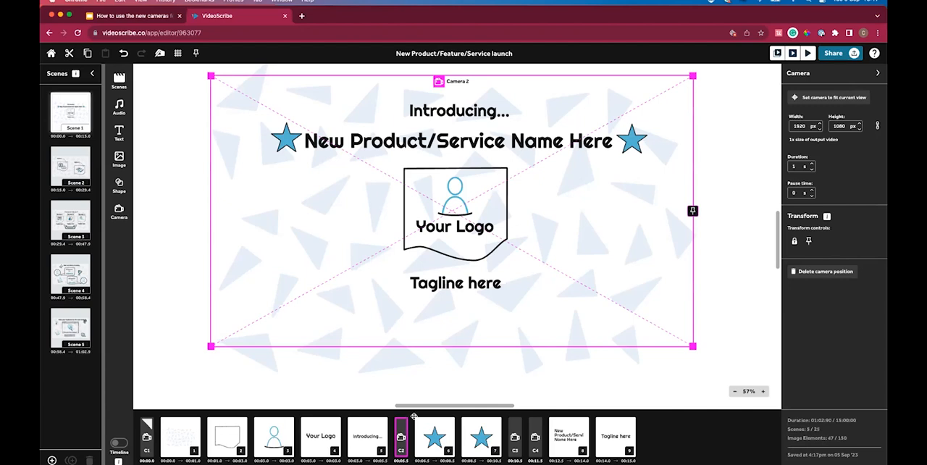
{"action": "left_click", "coordinate": [810, 243]}
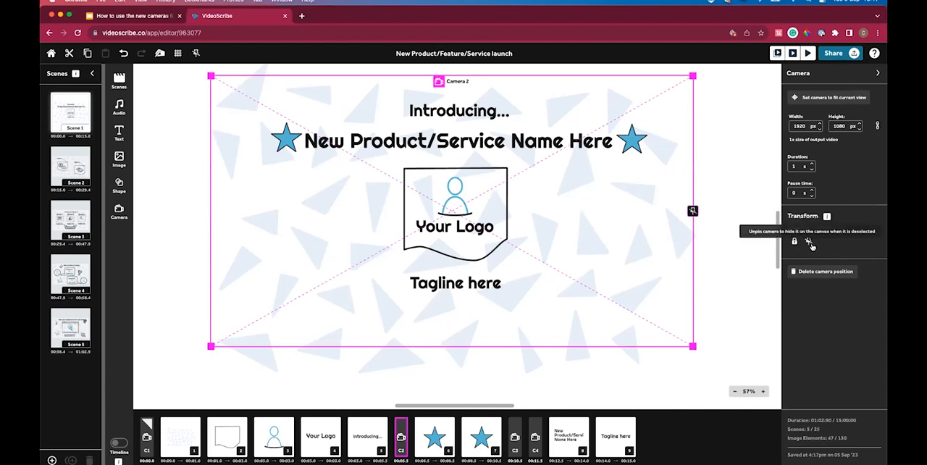
{"action": "left_click", "coordinate": [739, 261]}
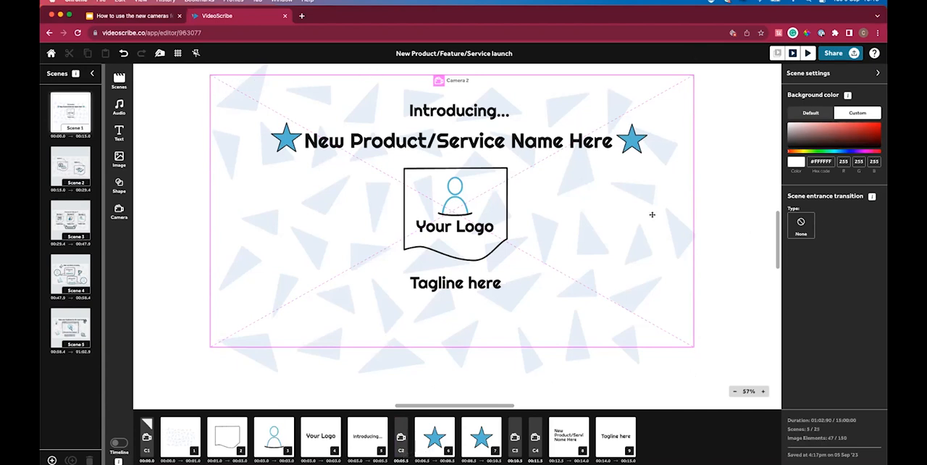
Unpin Camera 2 so that its frame is hidden from the canvas when deselected.
{"action": "left_click", "coordinate": [404, 434]}
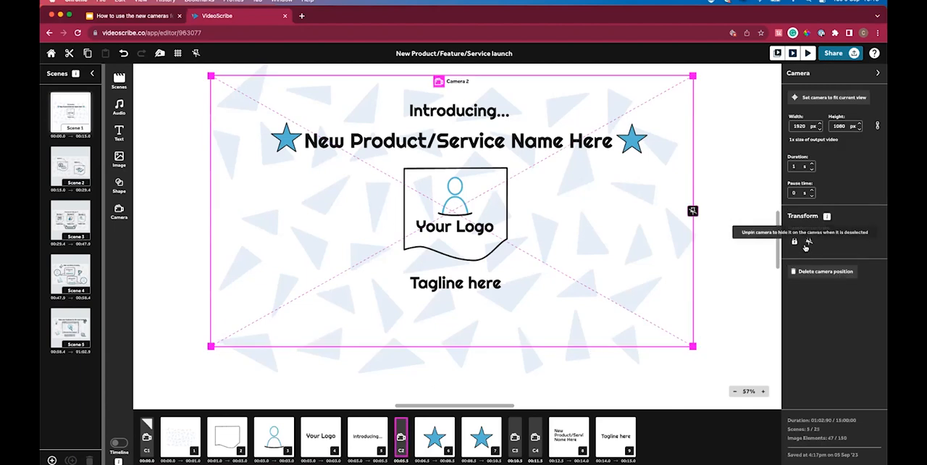
{"action": "left_click", "coordinate": [692, 212]}
{"action": "left_click", "coordinate": [692, 212]}
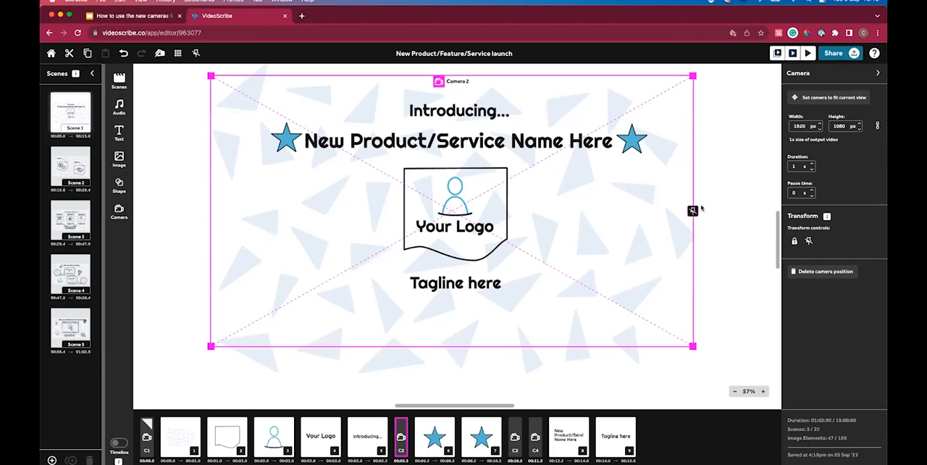
{"action": "left_click", "coordinate": [692, 211]}
{"action": "left_click", "coordinate": [191, 151]}
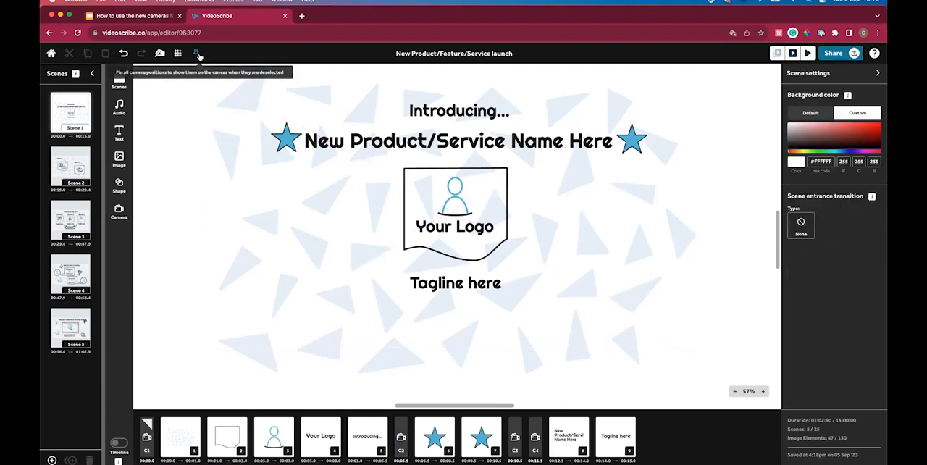
Toggle the pinning of all camera positions, leaving them pinned so every frame shows on the canvas when deselected.
{"action": "left_click", "coordinate": [198, 55]}
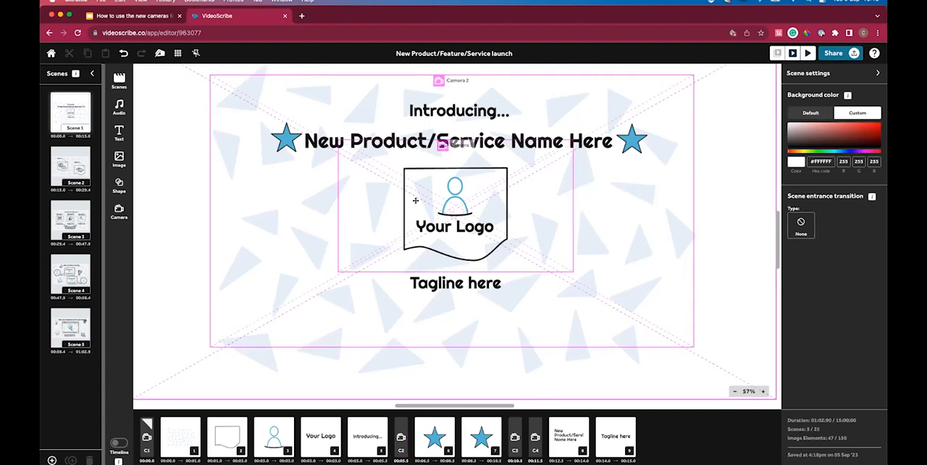
{"action": "left_click", "coordinate": [196, 55]}
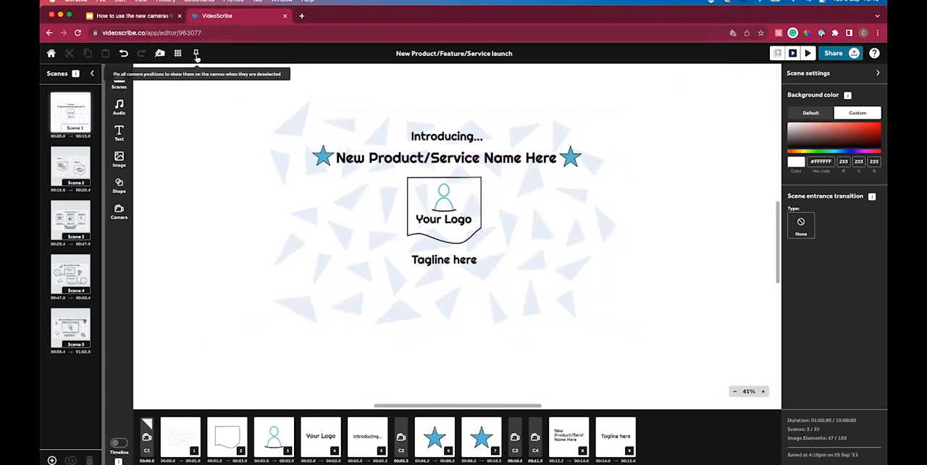
{"action": "left_click", "coordinate": [197, 55]}
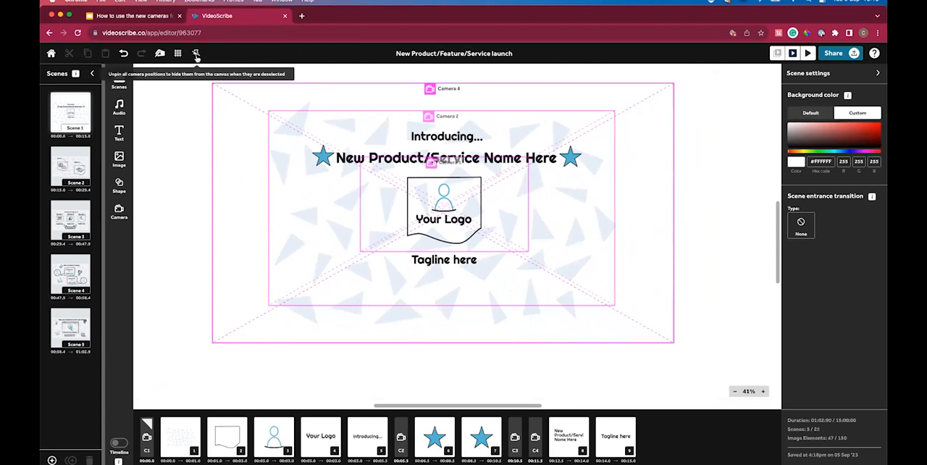
{"action": "left_click", "coordinate": [196, 55]}
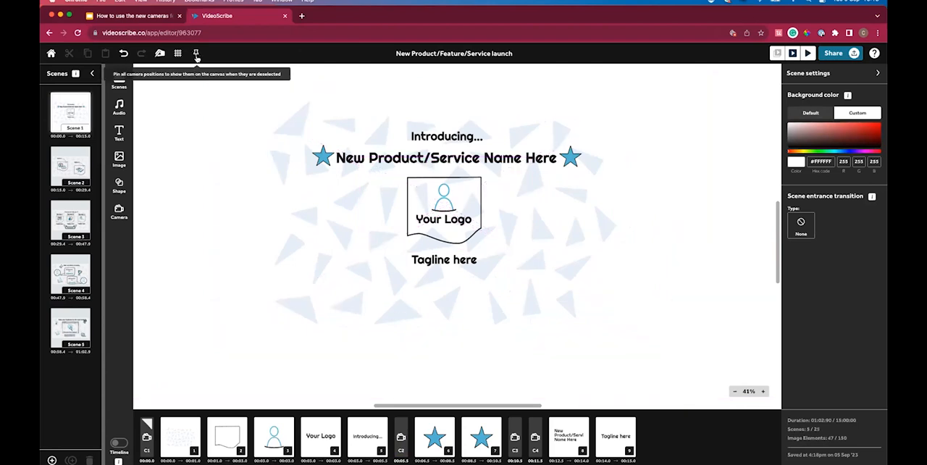
{"action": "left_click", "coordinate": [196, 55]}
Delete Camera 3 and Camera 4 from the scene.
{"action": "left_click", "coordinate": [517, 439]}
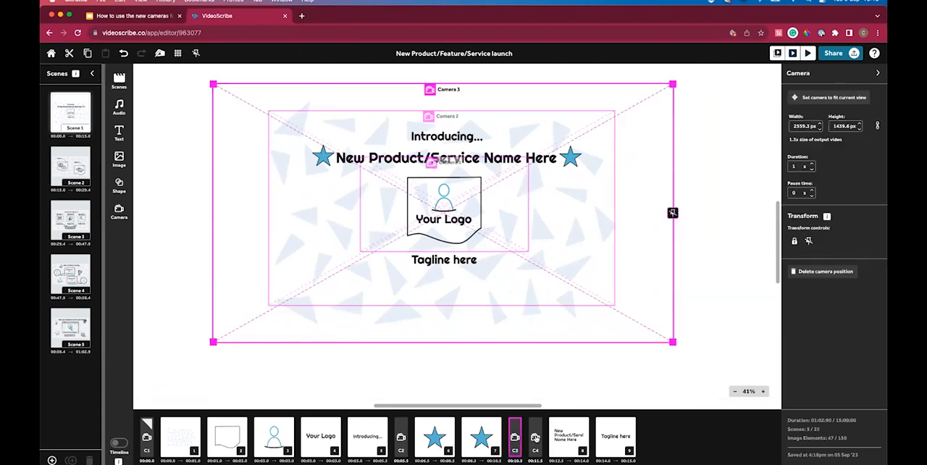
{"action": "left_click", "coordinate": [535, 437], "text": "shift"}
{"action": "key", "text": "Delete"}
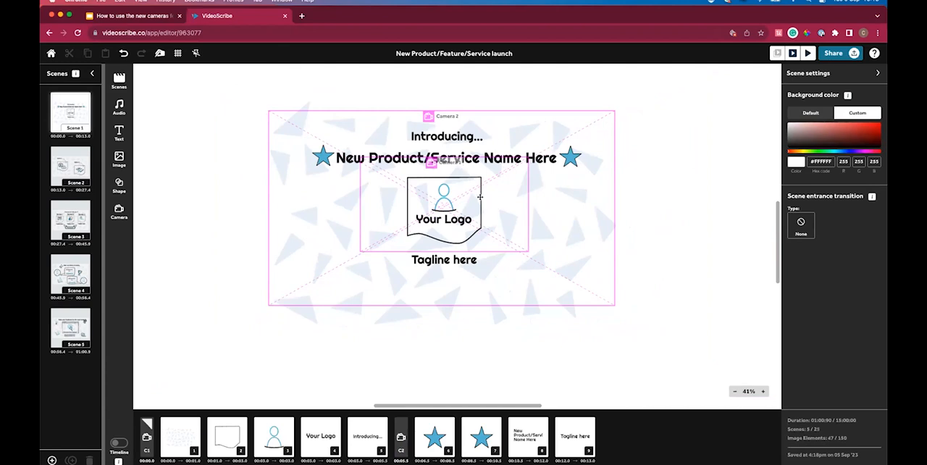
Examine how the pinned cameras frame the scene at several zoom levels, including the view fitted to the scene and to Camera 2.
{"action": "scroll", "coordinate": [471, 194], "scroll_direction": "up", "scroll_amount": 5}
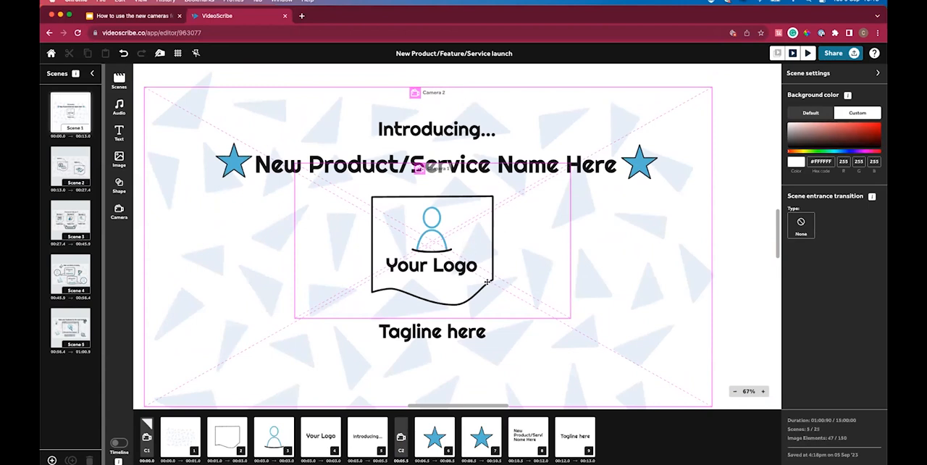
{"action": "scroll", "coordinate": [509, 102], "scroll_direction": "down", "scroll_amount": 5}
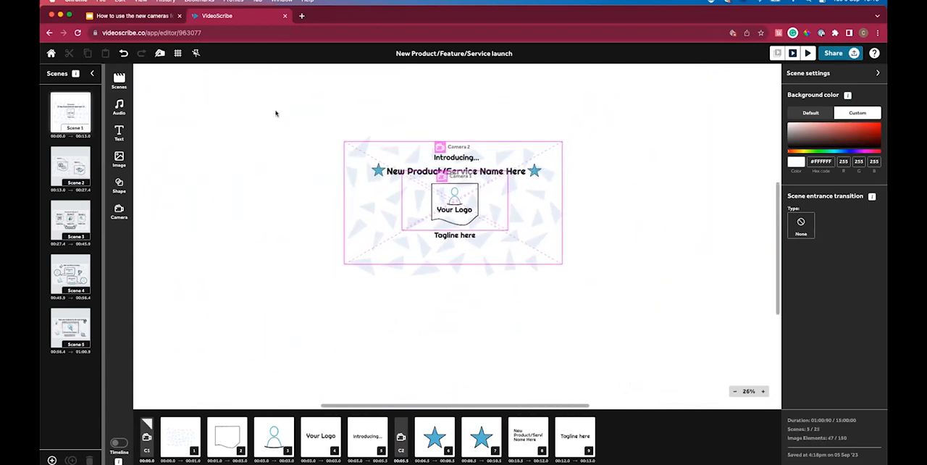
{"action": "scroll", "coordinate": [259, 111], "scroll_direction": "left", "scroll_amount": 1}
{"action": "scroll", "coordinate": [259, 111], "scroll_direction": "left", "scroll_amount": 2}
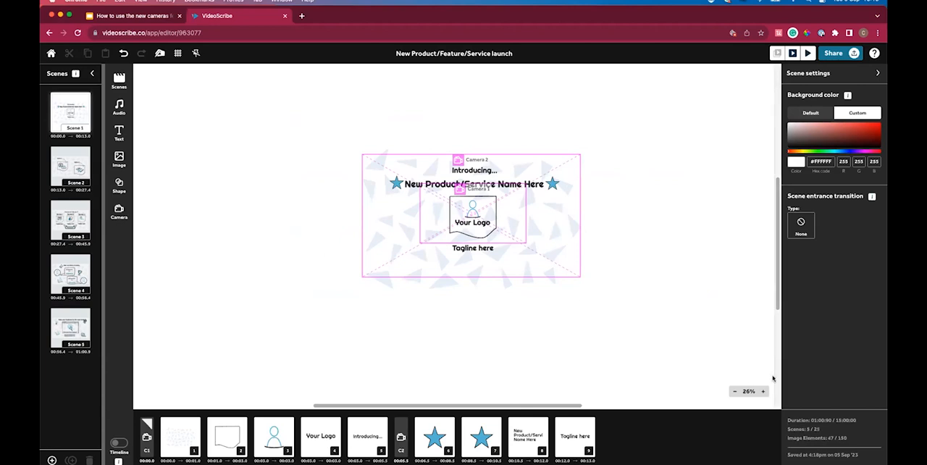
{"action": "left_click", "coordinate": [729, 394]}
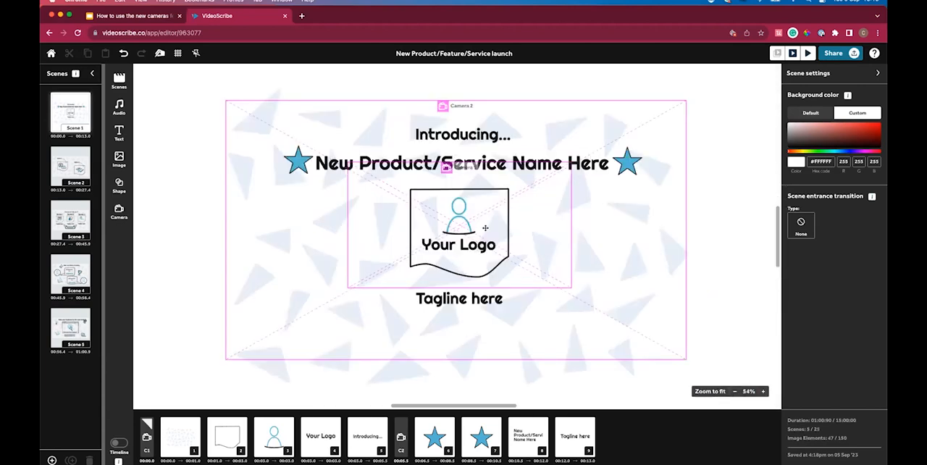
{"action": "left_click", "coordinate": [401, 437]}
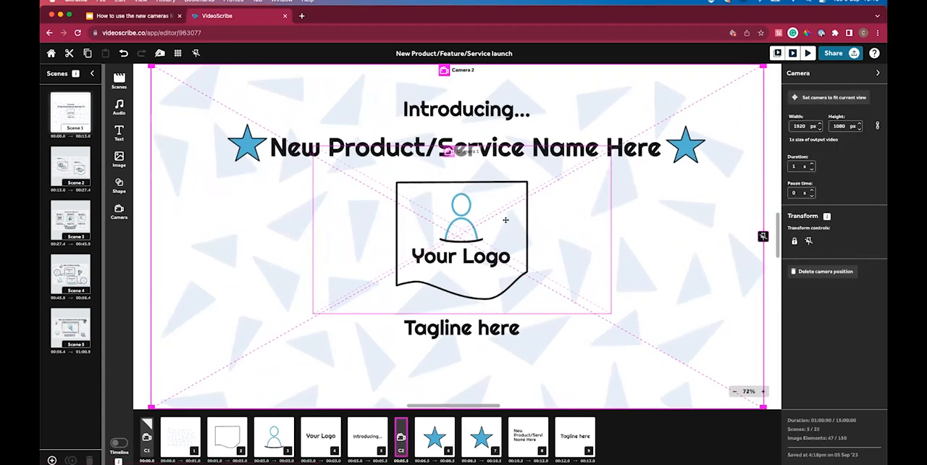
{"action": "scroll", "coordinate": [647, 269], "scroll_direction": "down", "scroll_amount": 4}
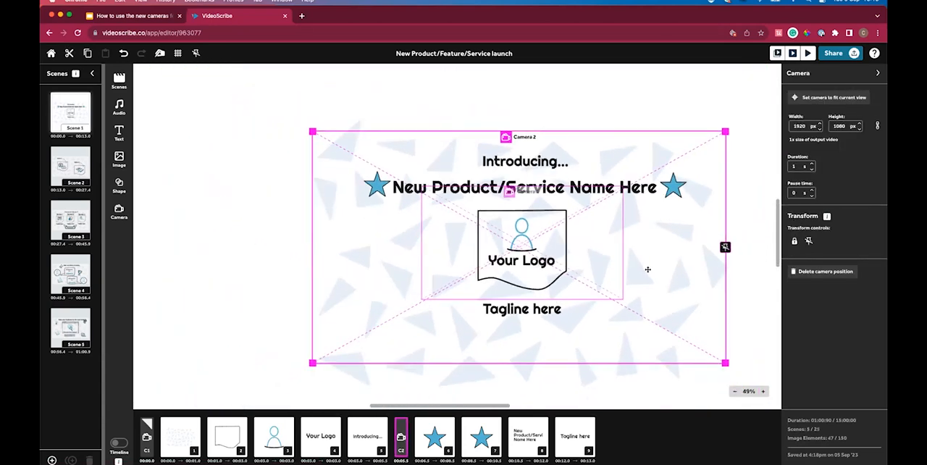
Select the logo frame, person icon and "Your Logo" text together and nudge them to sit centred inside Camera 1's frame.
{"action": "scroll", "coordinate": [648, 269], "scroll_direction": "down", "scroll_amount": 1}
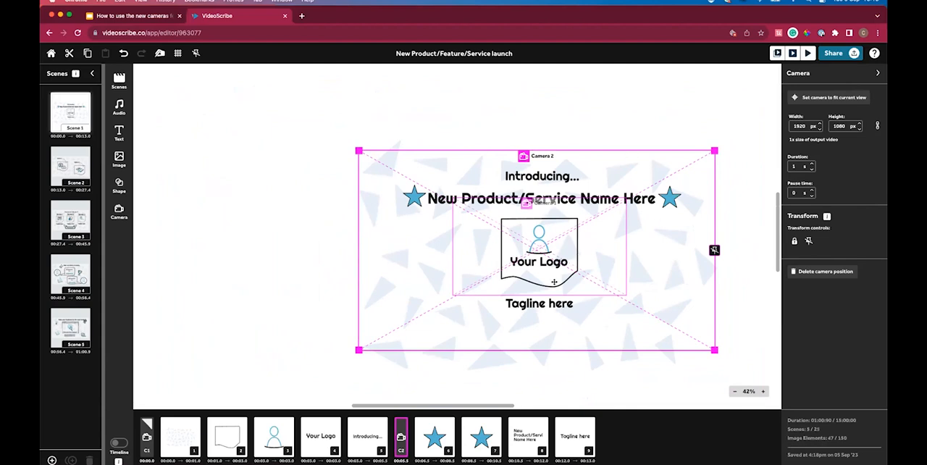
{"action": "left_click", "coordinate": [323, 382]}
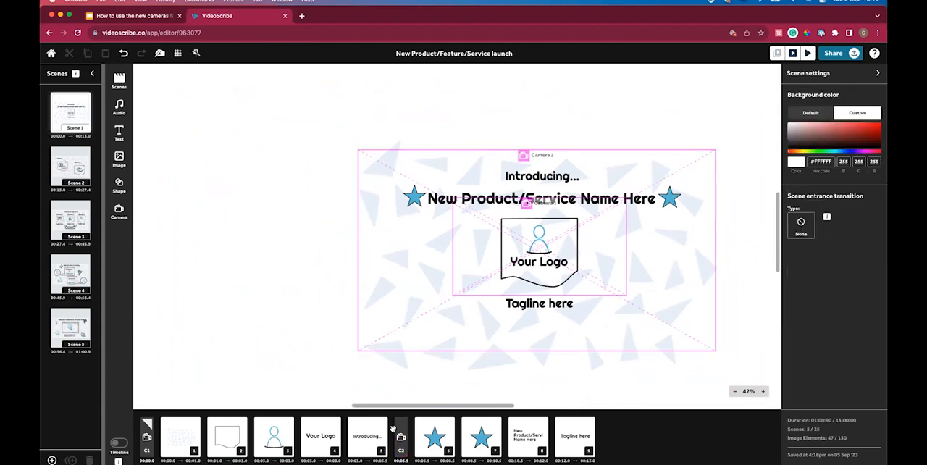
{"action": "left_click", "coordinate": [313, 439]}
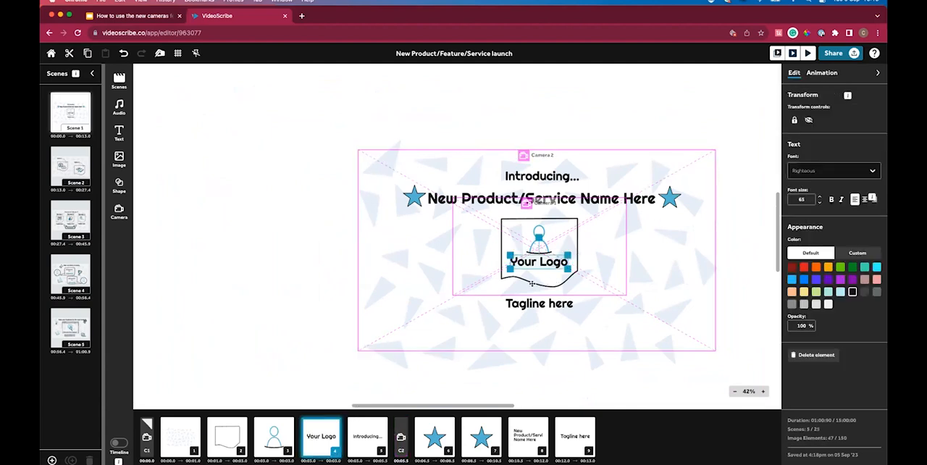
{"action": "left_click", "coordinate": [238, 444], "text": "shift"}
{"action": "mouse_move", "coordinate": [541, 272]}
{"action": "left_mouse_down"}
{"action": "mouse_move", "coordinate": [538, 250]}
{"action": "mouse_move", "coordinate": [542, 274]}
{"action": "left_mouse_up"}
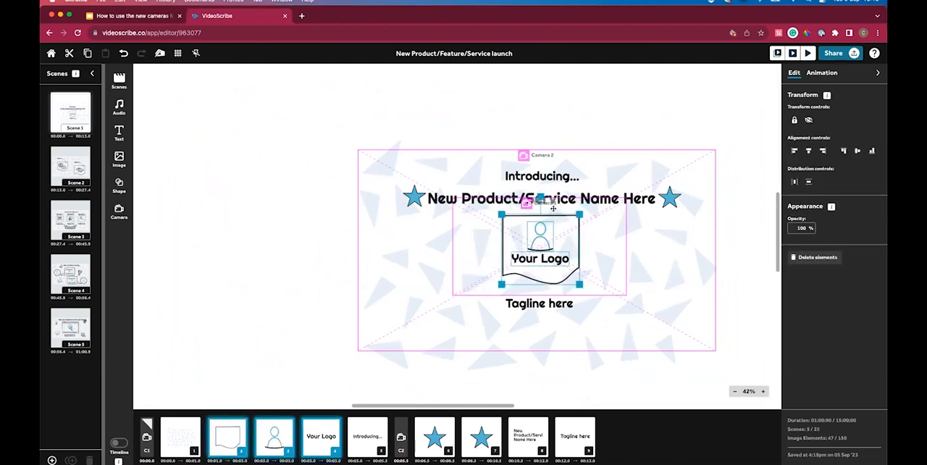
{"action": "key", "text": "Left"}
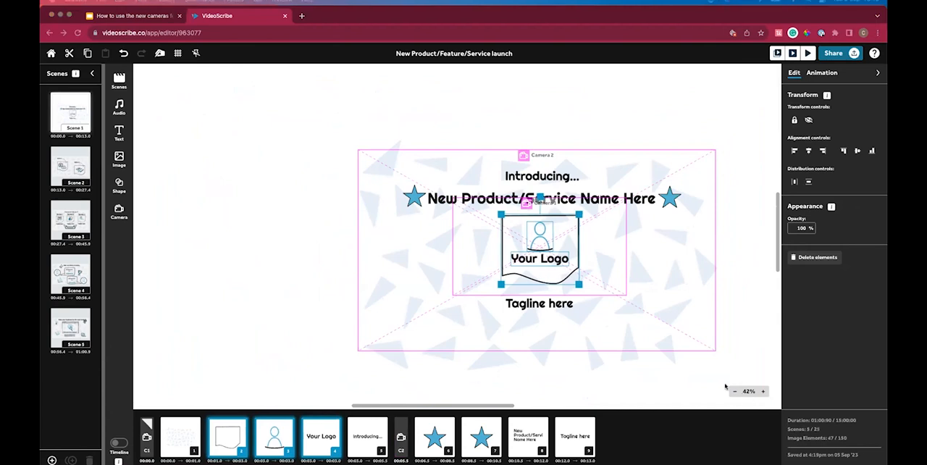
{"action": "left_click", "coordinate": [762, 391]}
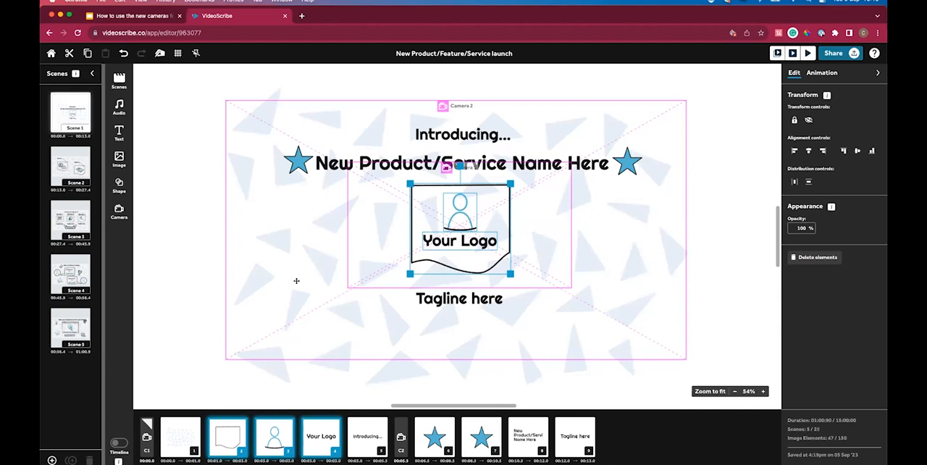
{"action": "left_click", "coordinate": [171, 382]}
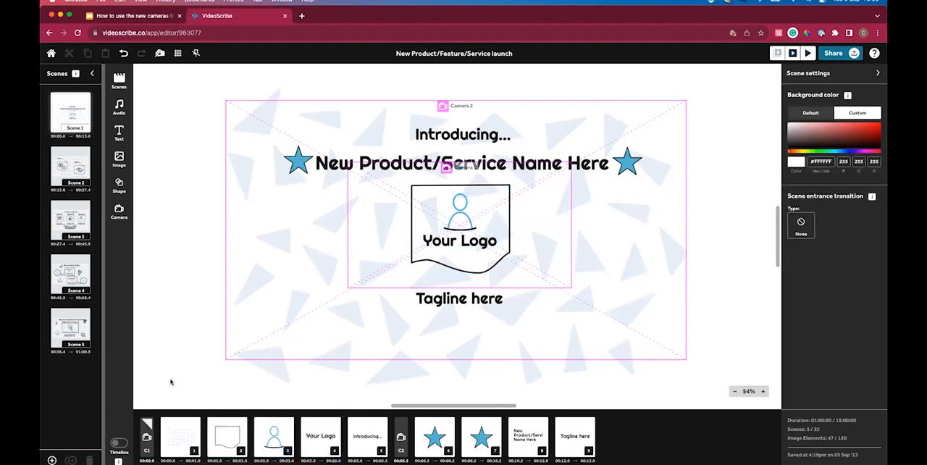
Shrink Camera 2 to about 1246 × 701 px and position it around the logo and the "Introducing..." text.
{"action": "left_click", "coordinate": [147, 446]}
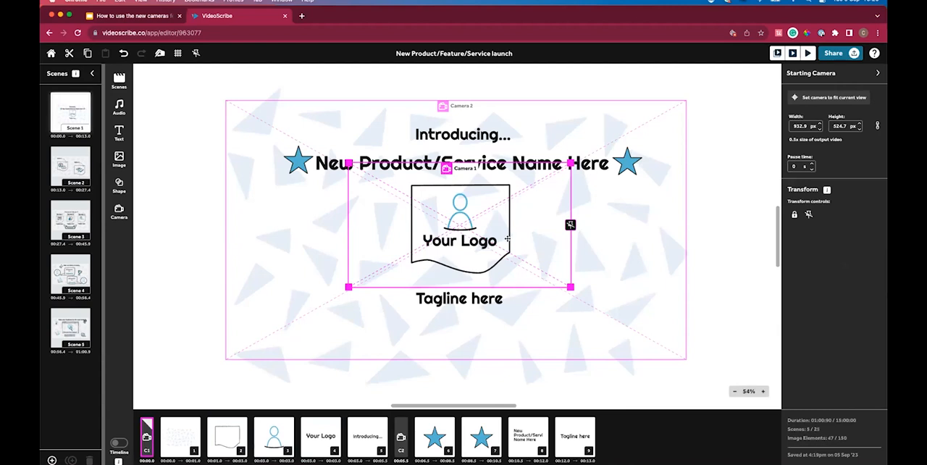
{"action": "left_click", "coordinate": [402, 431]}
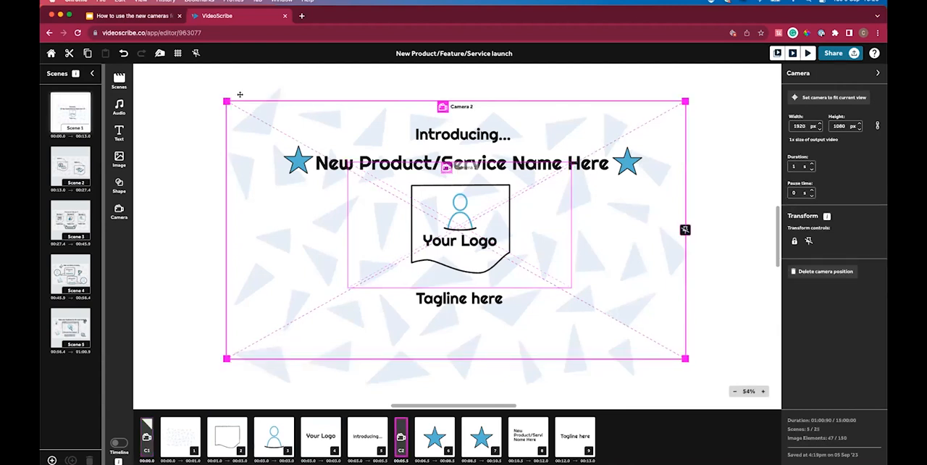
{"action": "left_click_drag", "start_coordinate": [227, 102], "coordinate": [386, 192]}
{"action": "left_click_drag", "start_coordinate": [641, 301], "coordinate": [572, 246]}
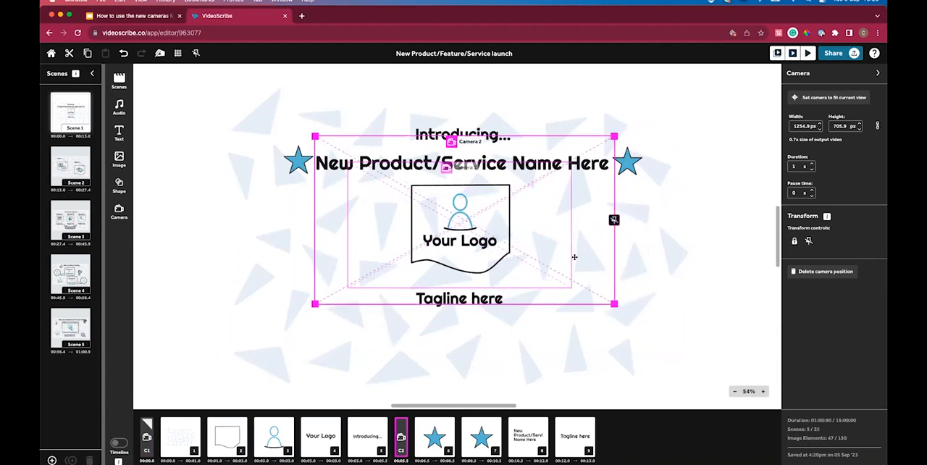
{"action": "left_click_drag", "start_coordinate": [613, 303], "coordinate": [566, 272]}
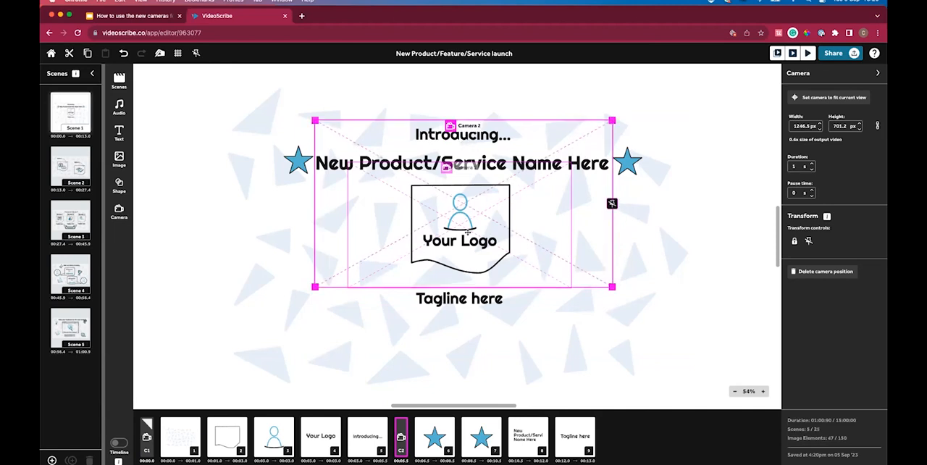
Add Camera 3 before the first star, size it to about 2088 × 1174 px and centre it over the whole scene.
{"action": "left_click", "coordinate": [441, 441]}
{"action": "left_click", "coordinate": [119, 210]}
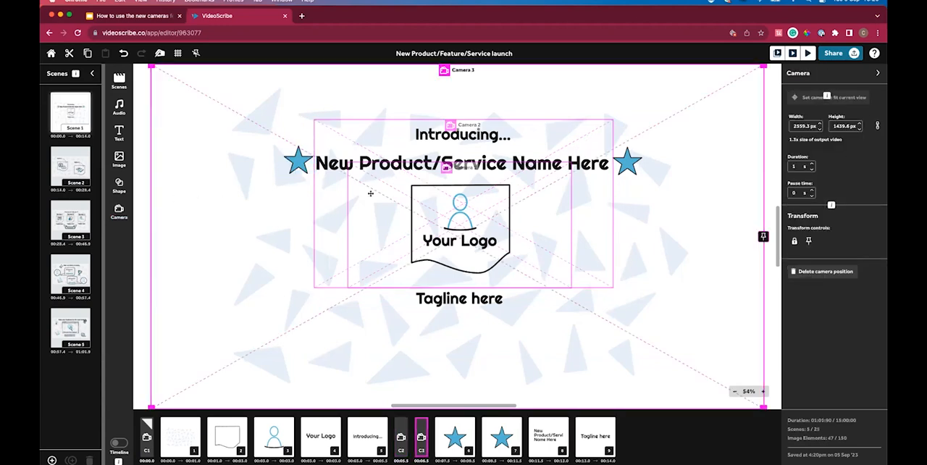
{"action": "left_click_drag", "start_coordinate": [150, 66], "coordinate": [263, 127]}
{"action": "left_click_drag", "start_coordinate": [542, 338], "coordinate": [487, 292]}
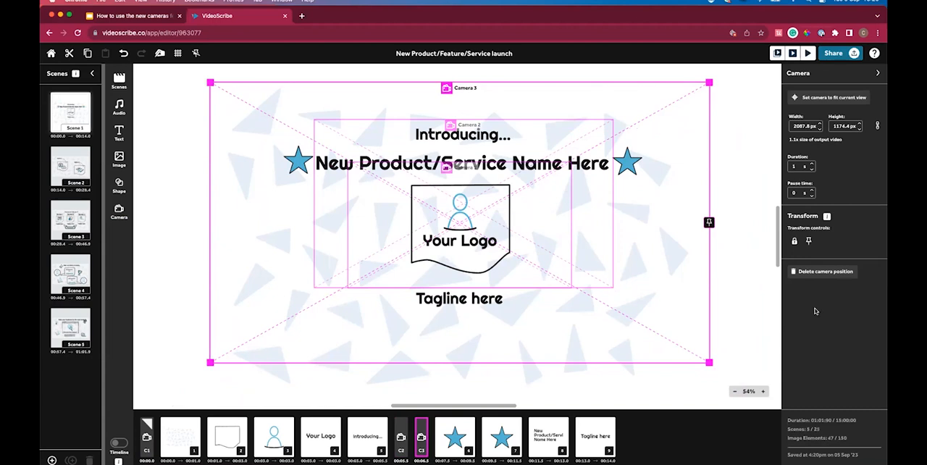
Preview the scene and move Camera 2 ahead of the "Introducing..." text in the element order.
{"action": "left_click", "coordinate": [794, 54]}
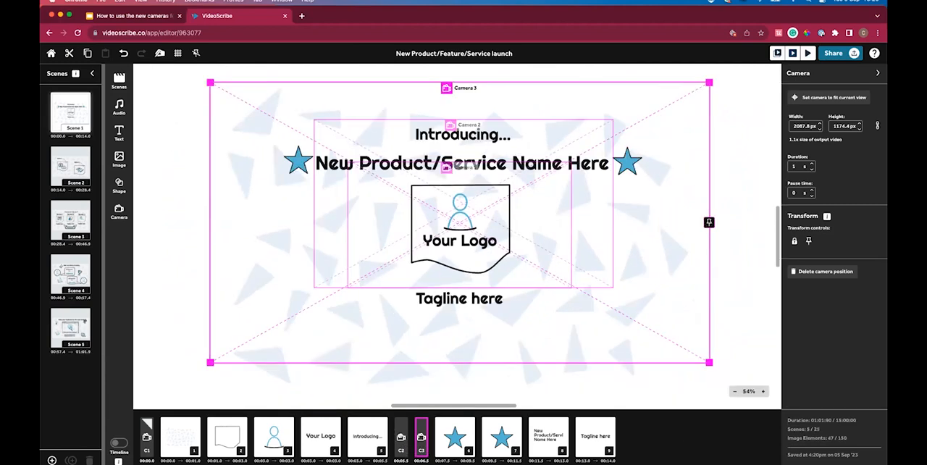
{"action": "left_click_drag", "start_coordinate": [402, 437], "coordinate": [352, 439]}
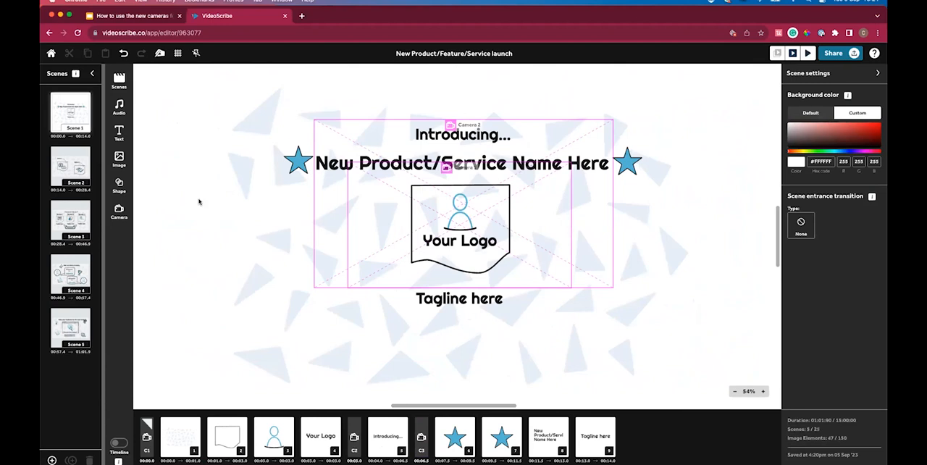
In Scene 2, shrink Camera 1 to about 1387 × 780 px and position it around the Option 1 elements.
{"action": "left_click", "coordinate": [75, 173]}
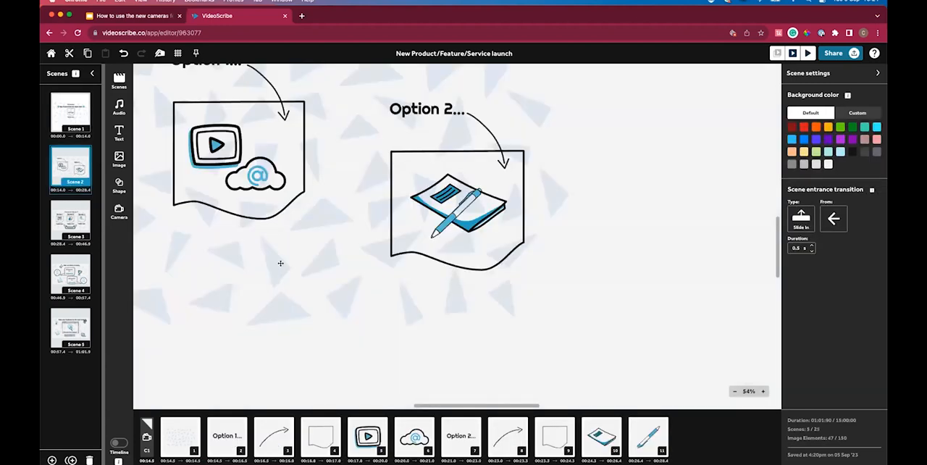
{"action": "left_click", "coordinate": [704, 399]}
{"action": "mouse_move", "coordinate": [757, 392]}
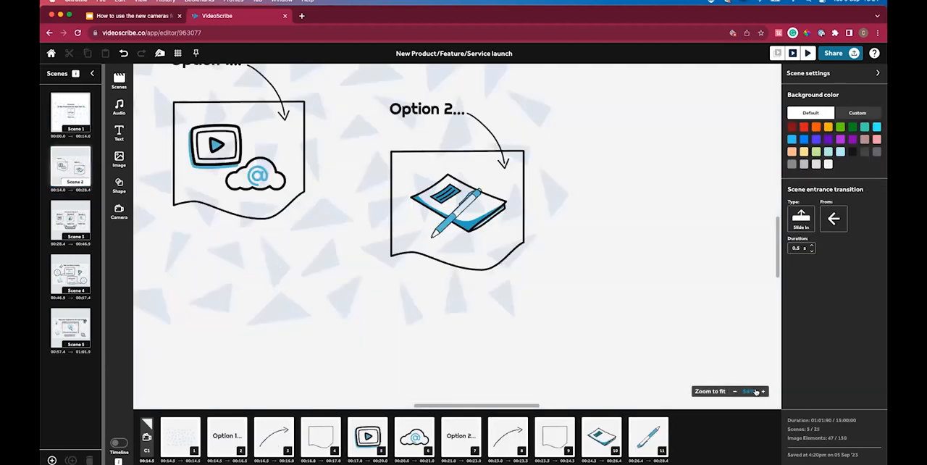
{"action": "left_click", "coordinate": [714, 392]}
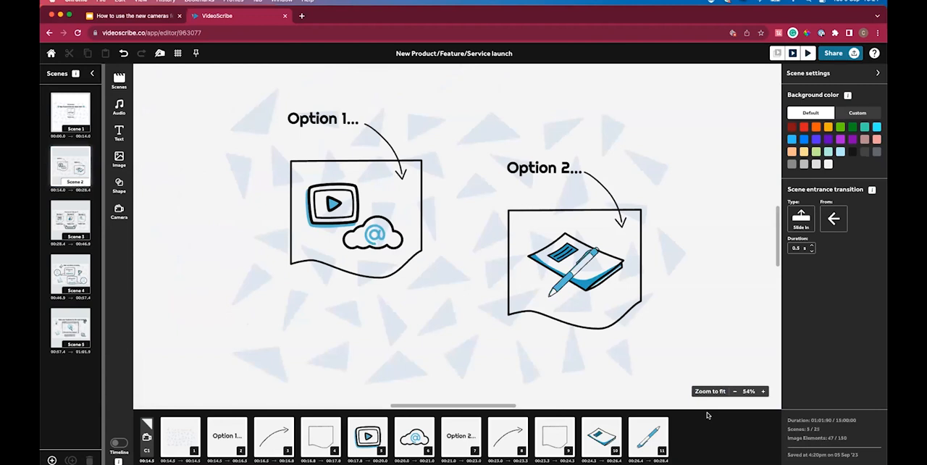
{"action": "left_click", "coordinate": [147, 438]}
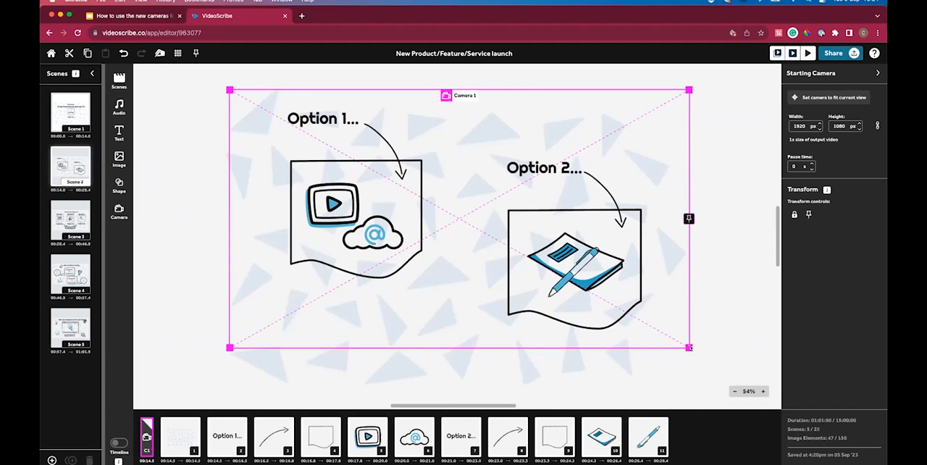
{"action": "left_click_drag", "start_coordinate": [548, 303], "coordinate": [460, 210]}
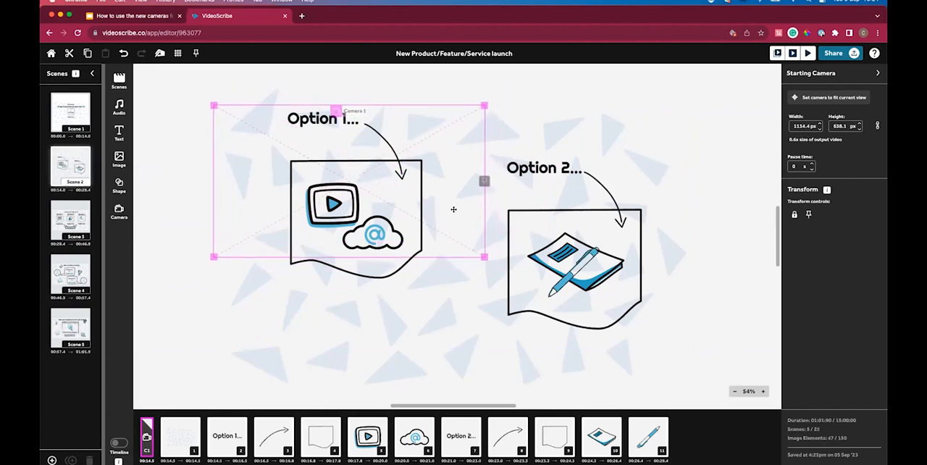
{"action": "left_click_drag", "start_coordinate": [484, 256], "coordinate": [546, 289]}
{"action": "left_click_drag", "start_coordinate": [471, 275], "coordinate": [454, 277]}
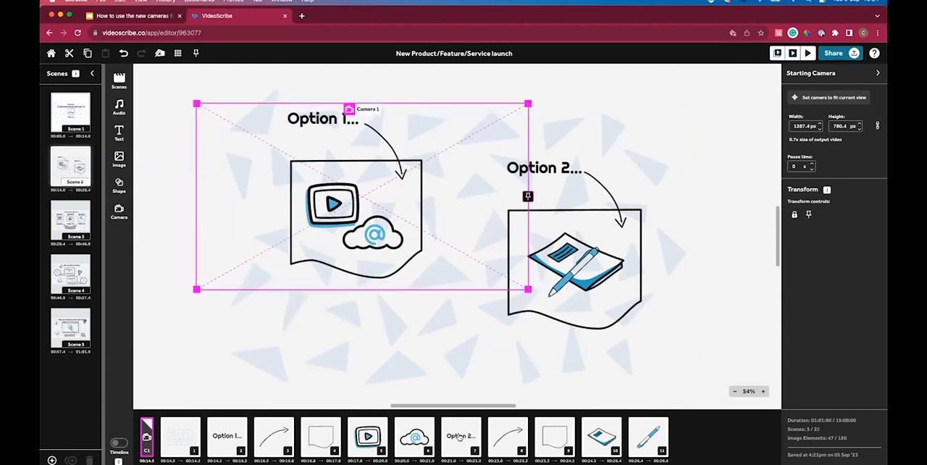
Add Camera 2 before the "Option 2..." text, size it to about 1478 × 831 px and frame the Option 2 elements.
{"action": "left_click", "coordinate": [460, 438]}
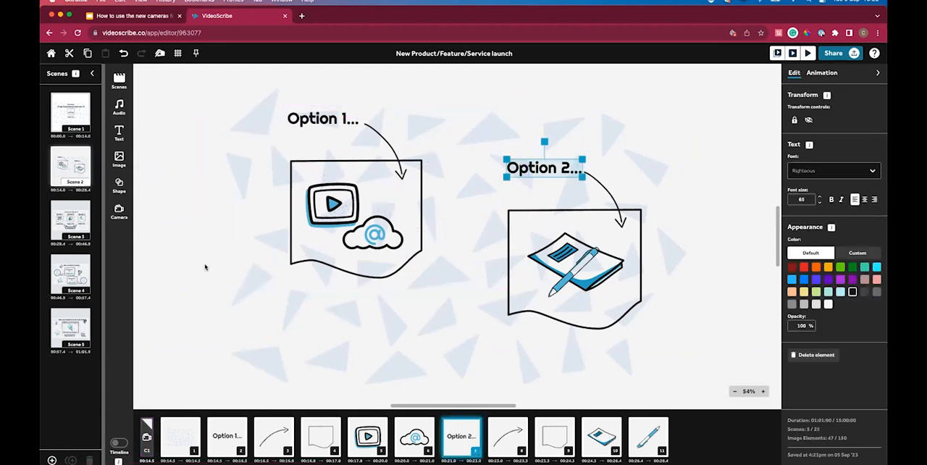
{"action": "left_click", "coordinate": [120, 218]}
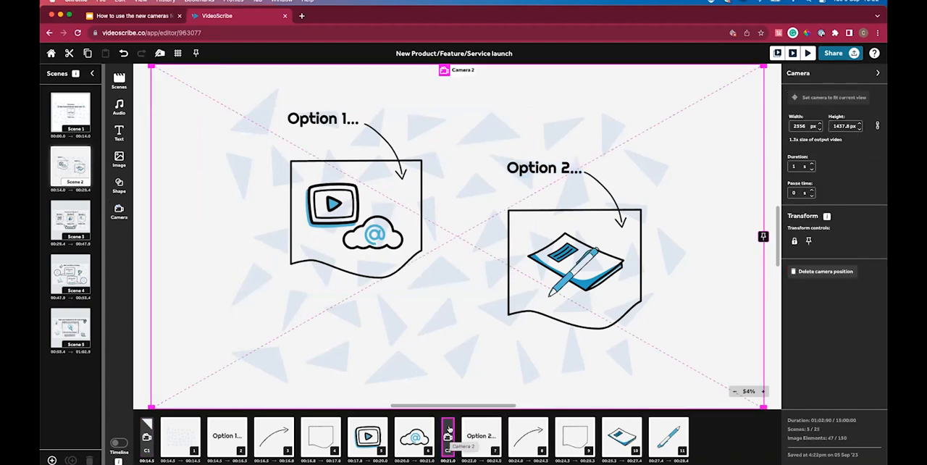
{"action": "left_click_drag", "start_coordinate": [150, 66], "coordinate": [408, 210]}
{"action": "left_click_drag", "start_coordinate": [611, 313], "coordinate": [605, 253]}
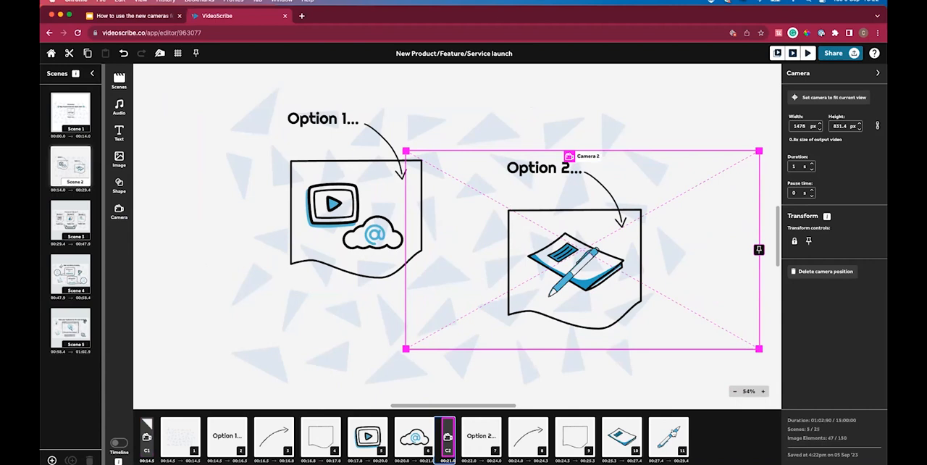
Select Camera 2 together with all the Option 2 elements and shift them slightly to the right, away from Option 1.
{"action": "left_click", "coordinate": [668, 435], "text": "shift"}
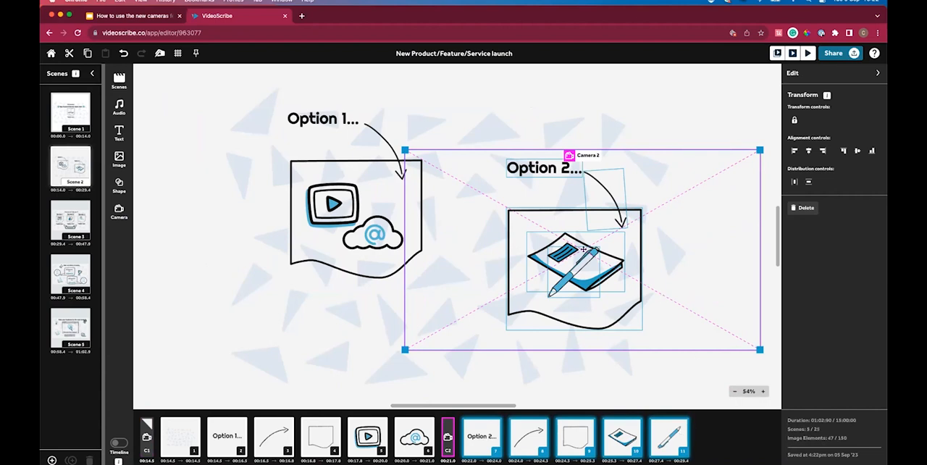
{"action": "left_click_drag", "start_coordinate": [584, 249], "coordinate": [610, 250]}
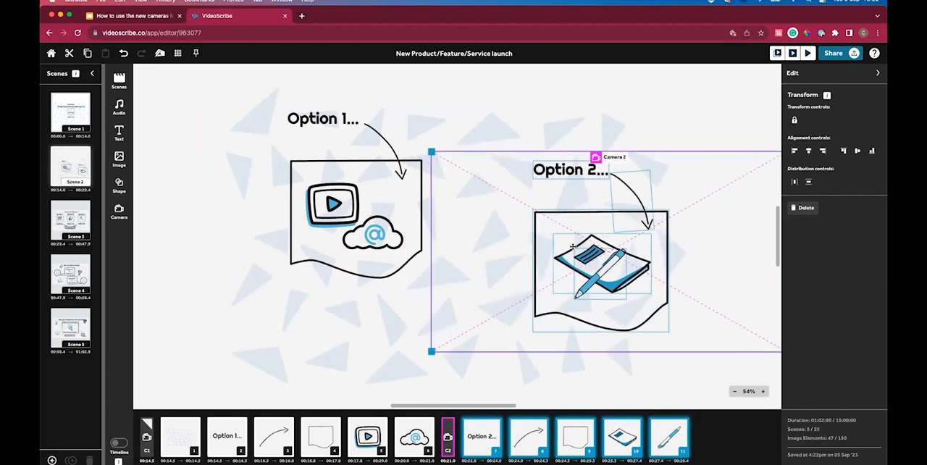
Enlarge the background pattern beyond both options and check the frames of Camera 1 and Camera 2 against it.
{"action": "left_click", "coordinate": [243, 384]}
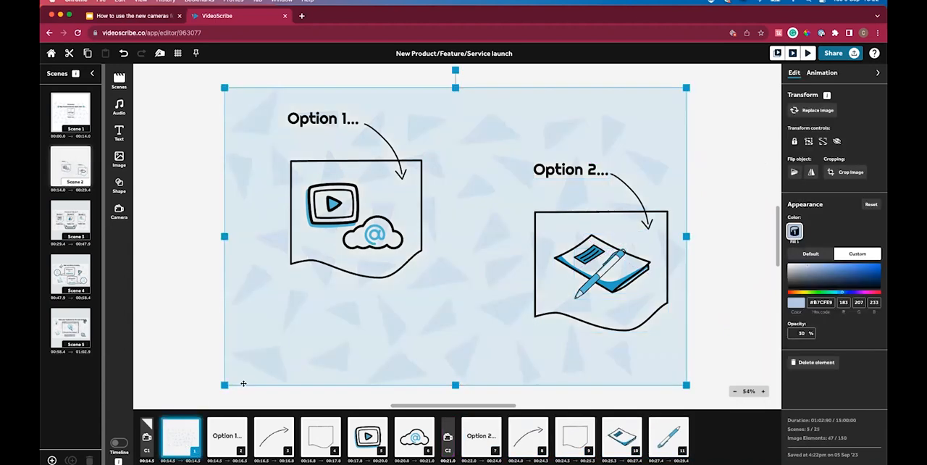
{"action": "scroll", "coordinate": [591, 210], "scroll_direction": "down", "scroll_amount": 3}
{"action": "left_click_drag", "start_coordinate": [642, 124], "coordinate": [729, 65]}
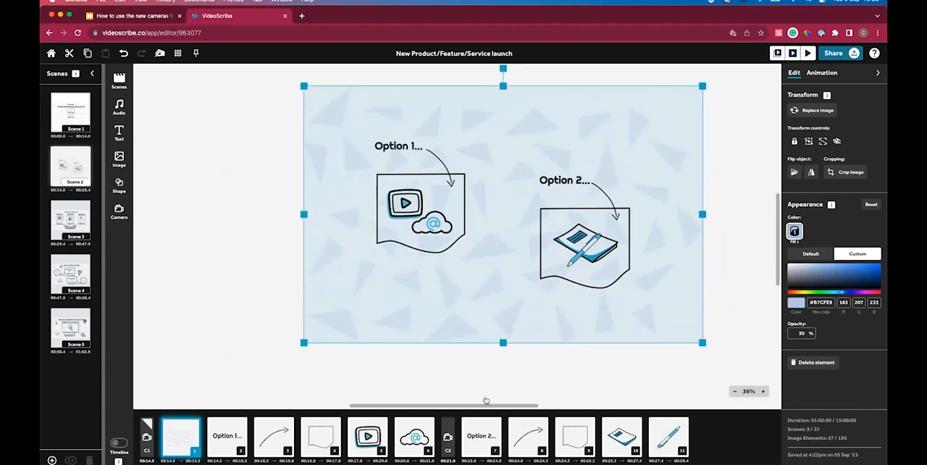
{"action": "left_click", "coordinate": [713, 392]}
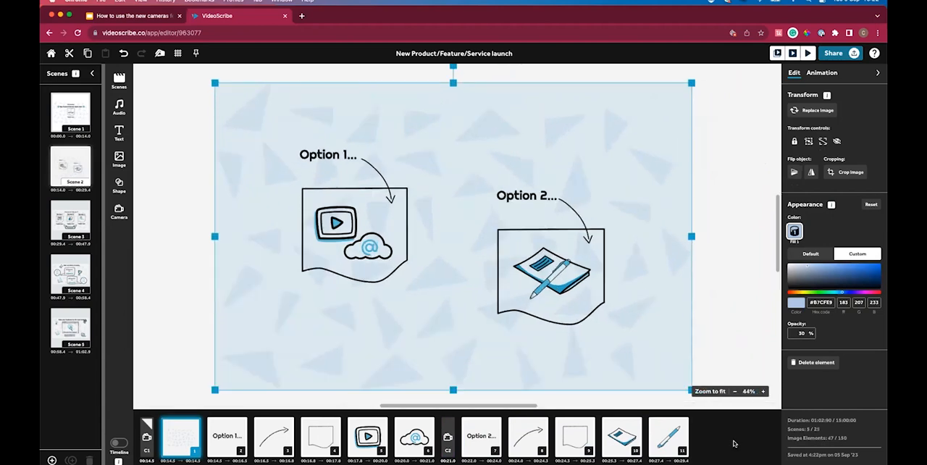
{"action": "left_click", "coordinate": [745, 352]}
{"action": "left_click", "coordinate": [148, 437]}
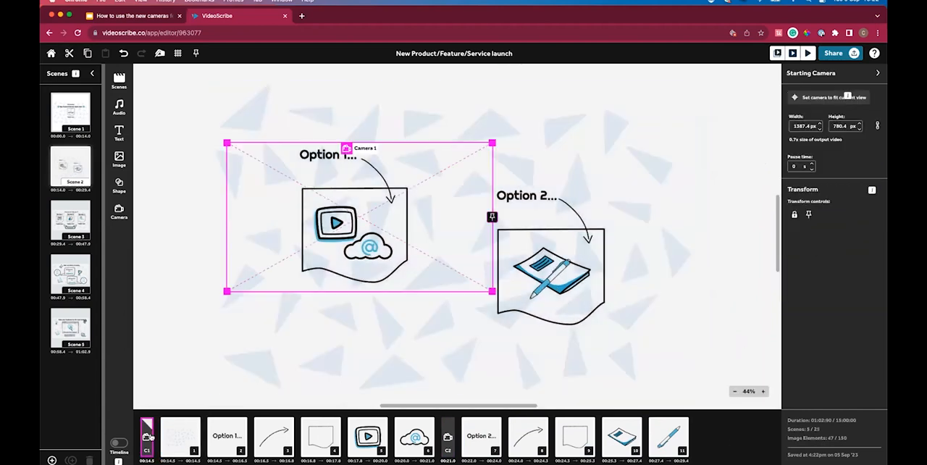
{"action": "left_click", "coordinate": [447, 437]}
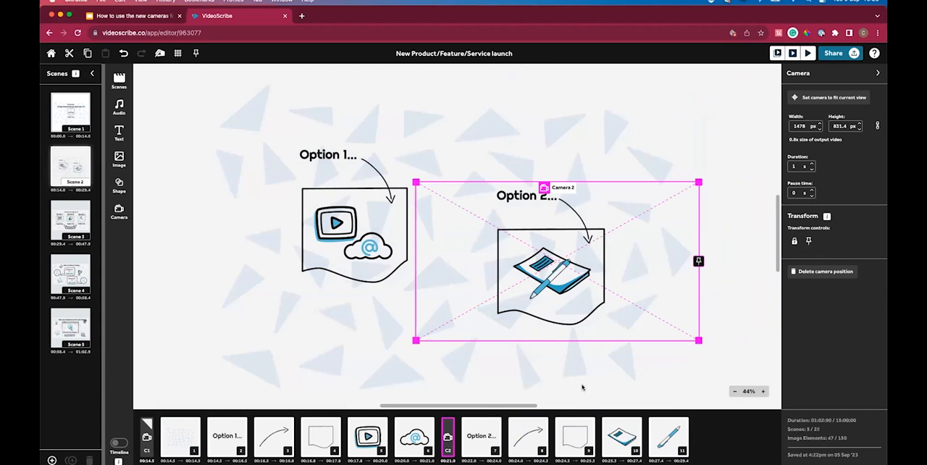
Add Camera 3 at the end of Scene 2, framing both options, and pin all camera positions.
{"action": "left_click", "coordinate": [714, 386]}
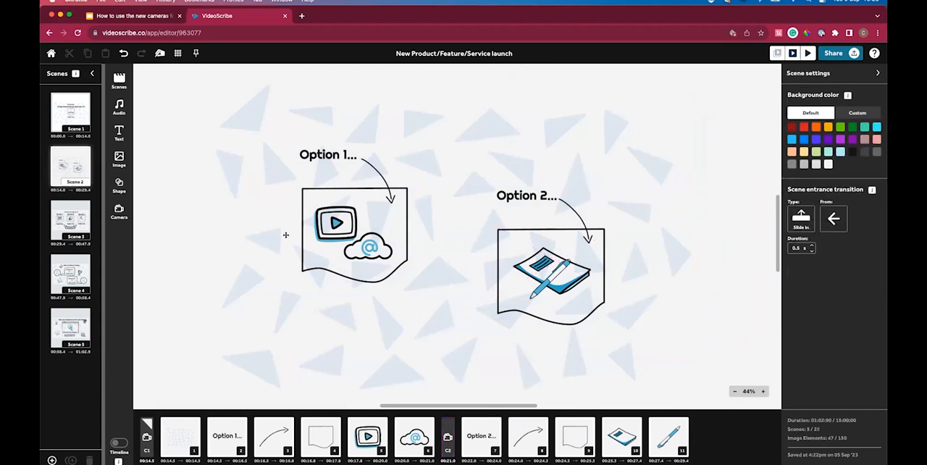
{"action": "left_click", "coordinate": [119, 210]}
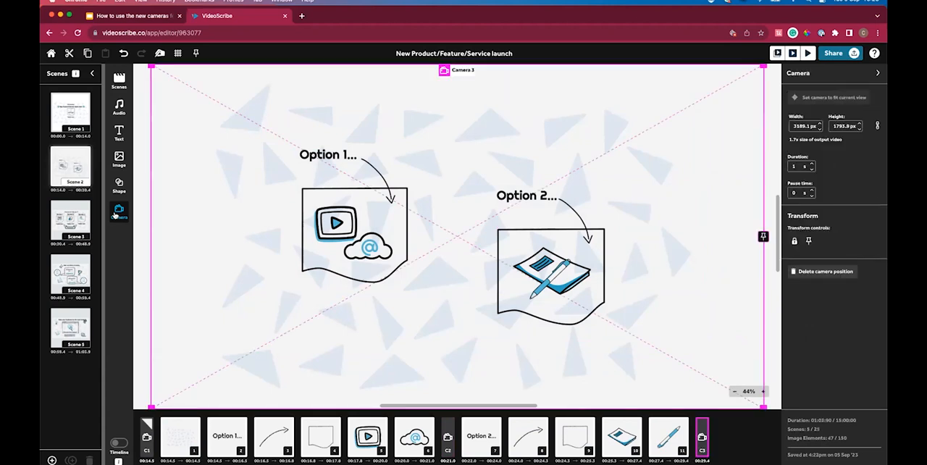
{"action": "left_click_drag", "start_coordinate": [153, 68], "coordinate": [260, 159]}
{"action": "left_click_drag", "start_coordinate": [581, 299], "coordinate": [516, 267]}
{"action": "left_click", "coordinate": [750, 300]}
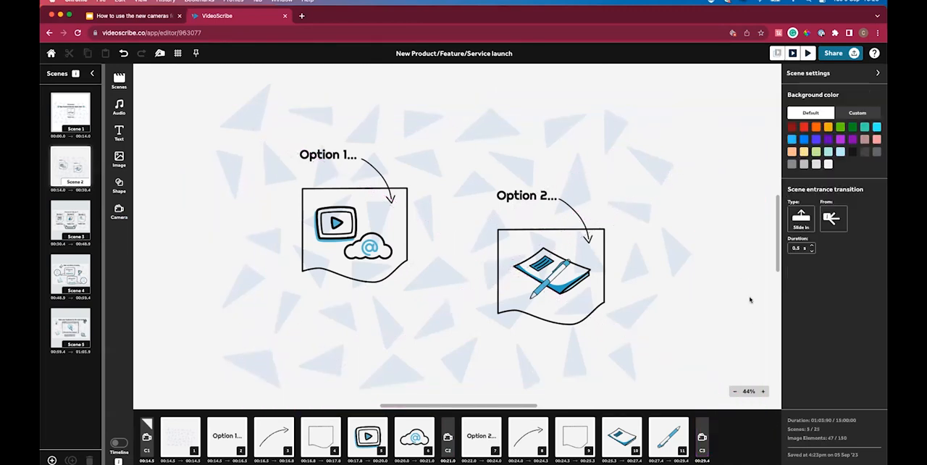
{"action": "left_click", "coordinate": [196, 56]}
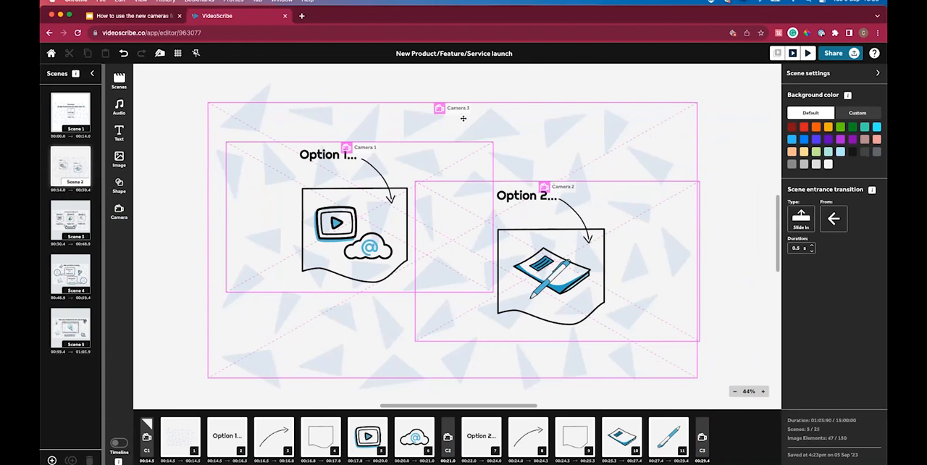
Unpin all camera positions in Scene 2 and preview how the scene plays with its three cameras.
{"action": "left_click", "coordinate": [196, 53]}
{"action": "left_click", "coordinate": [793, 55]}
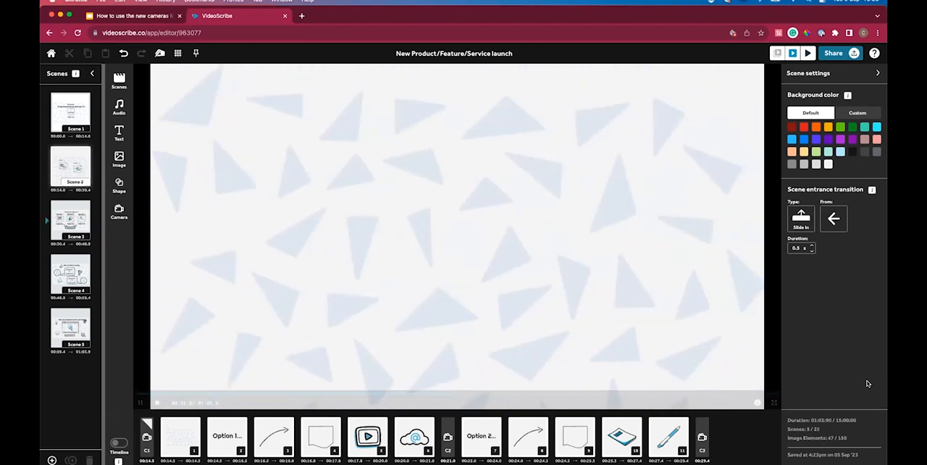
{"action": "key", "text": "Escape"}
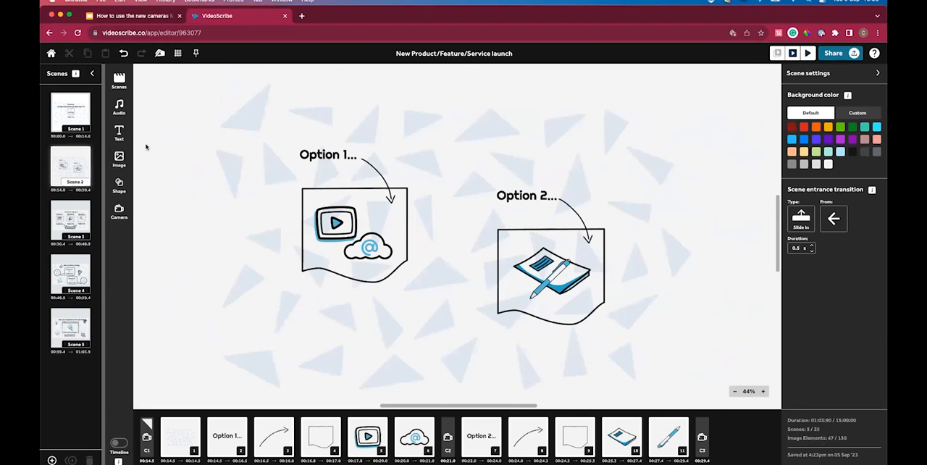
Review the camera layout of Scene 1, then examine the entrance transition types available for Scene 2.
{"action": "left_click", "coordinate": [73, 115]}
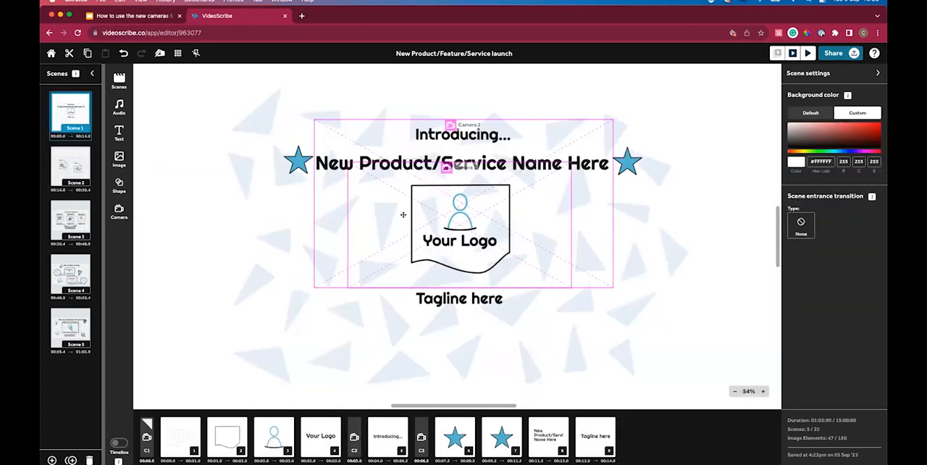
{"action": "scroll", "coordinate": [402, 215], "scroll_direction": "down", "scroll_amount": 5}
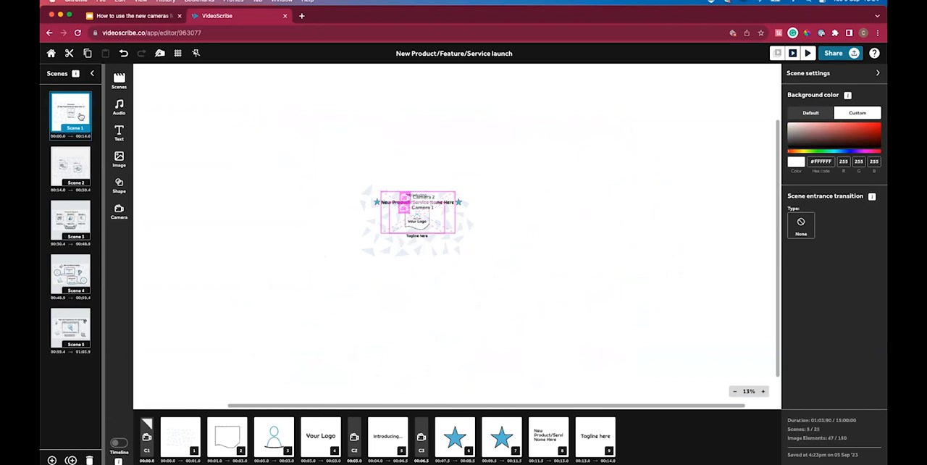
{"action": "left_click", "coordinate": [73, 164]}
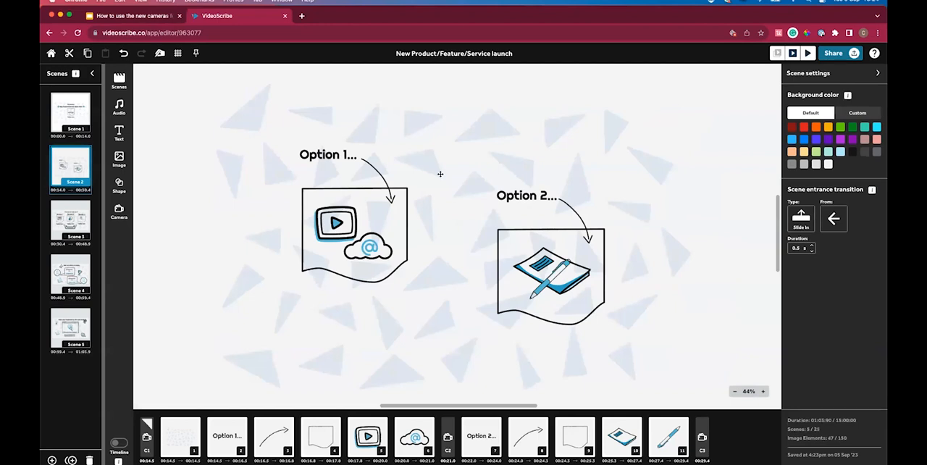
{"action": "left_click", "coordinate": [792, 221]}
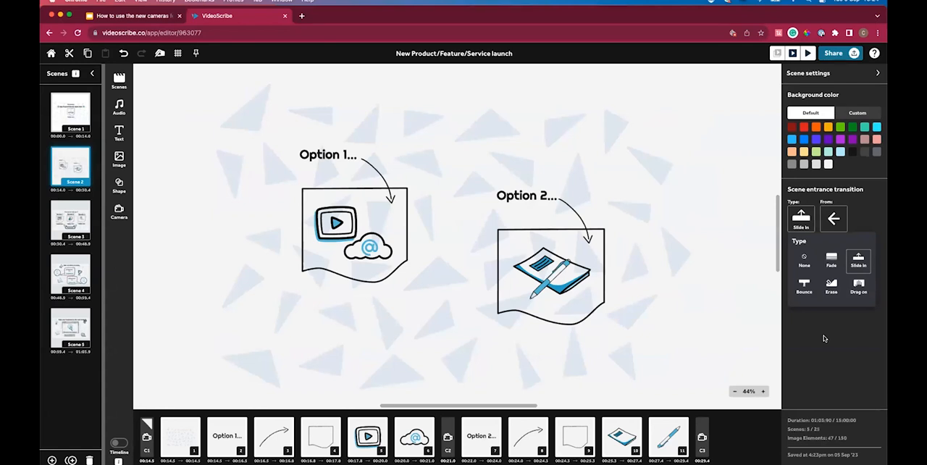
{"action": "left_click", "coordinate": [824, 338]}
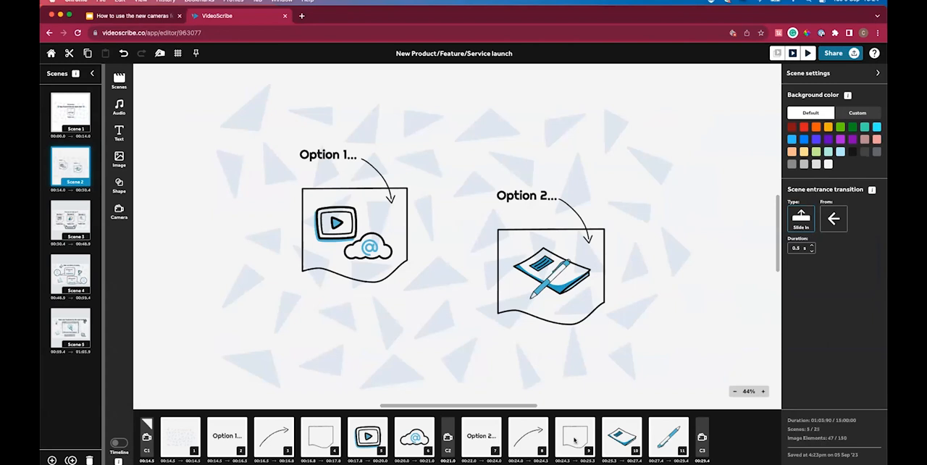
Switch to the webinar presentation in Google Slides and present slide 7, "To say thank you…", as a full-screen slideshow.
{"action": "left_click", "coordinate": [138, 15]}
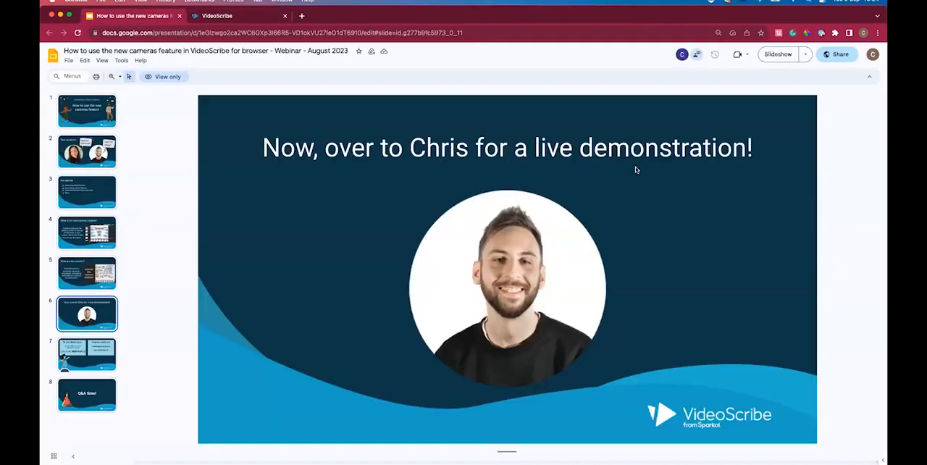
{"action": "left_click", "coordinate": [105, 358]}
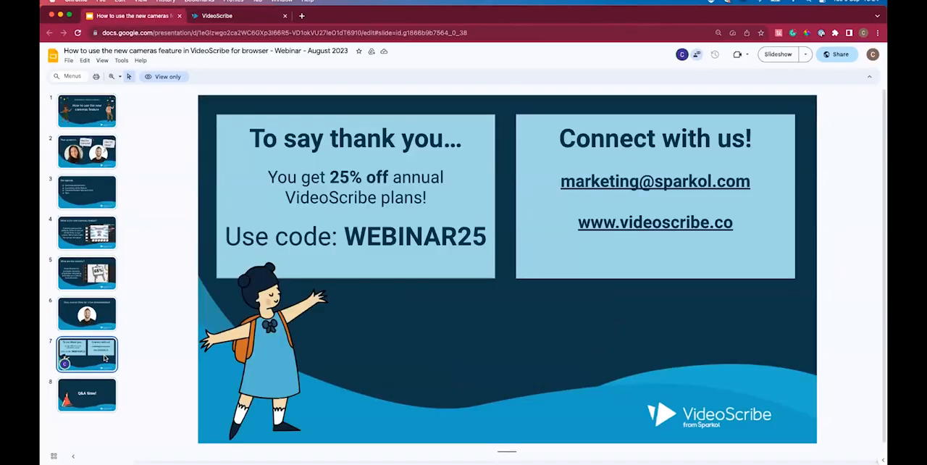
{"action": "left_click", "coordinate": [775, 54]}
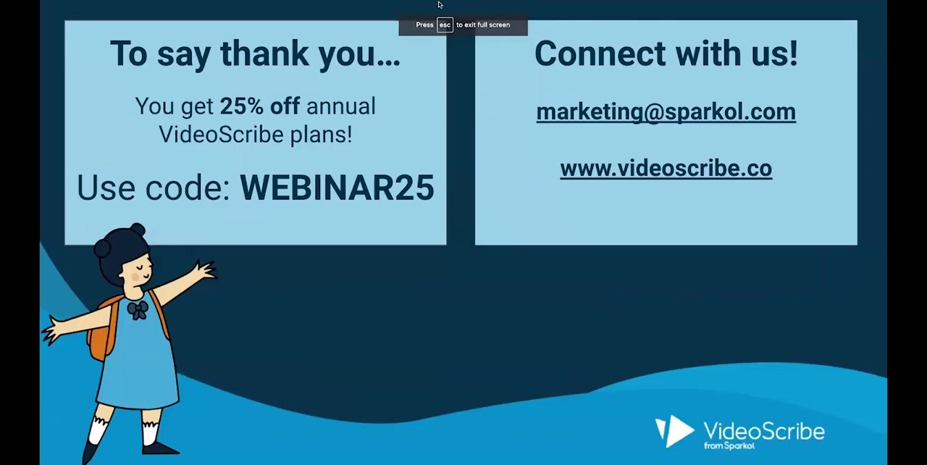